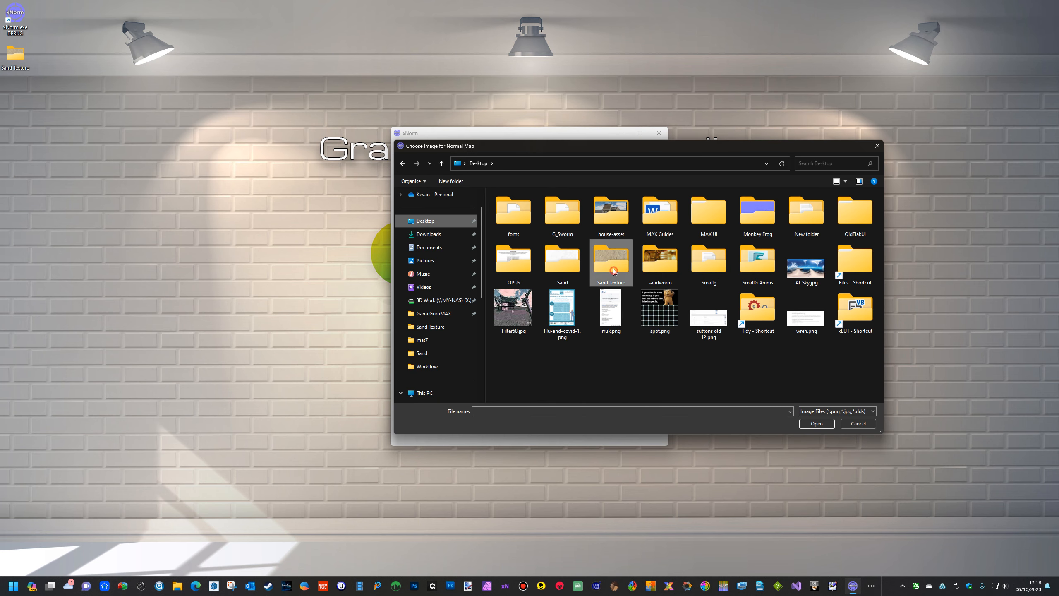
# Load color.png from the Sand Texture folder as the source image for the normal map.
pyautogui.doubleClick(602, 280)
pyautogui.click(511, 218)
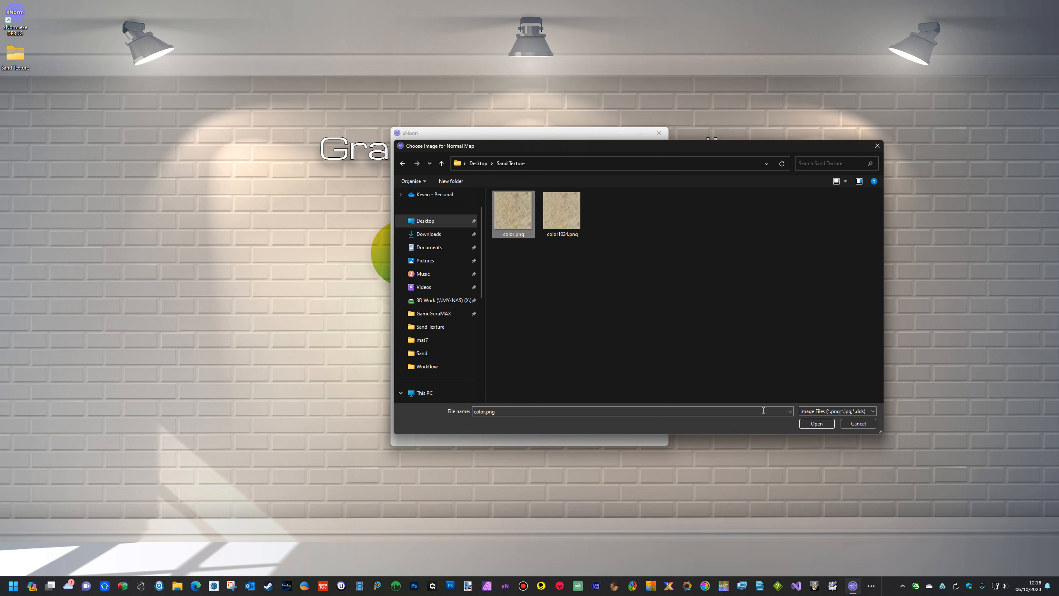
pyautogui.click(816, 423)
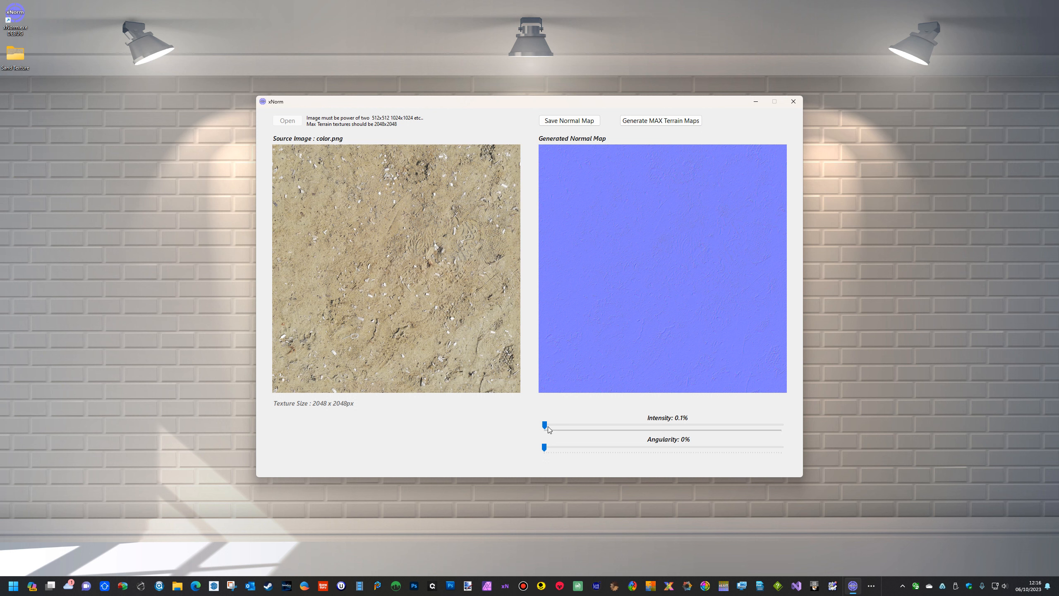
# Try the normal map's intensity at 3.5% and 0.2%, and return it to 0.1%.
pyautogui.moveTo(544, 424); pyautogui.dragTo(553, 427)
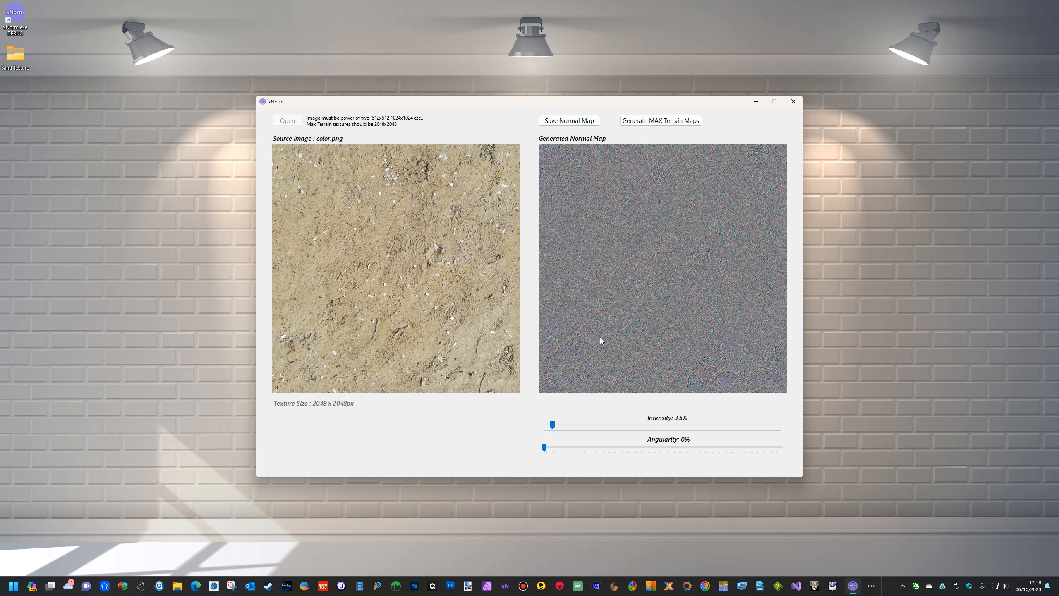
pyautogui.moveTo(552, 426); pyautogui.dragTo(545, 426)
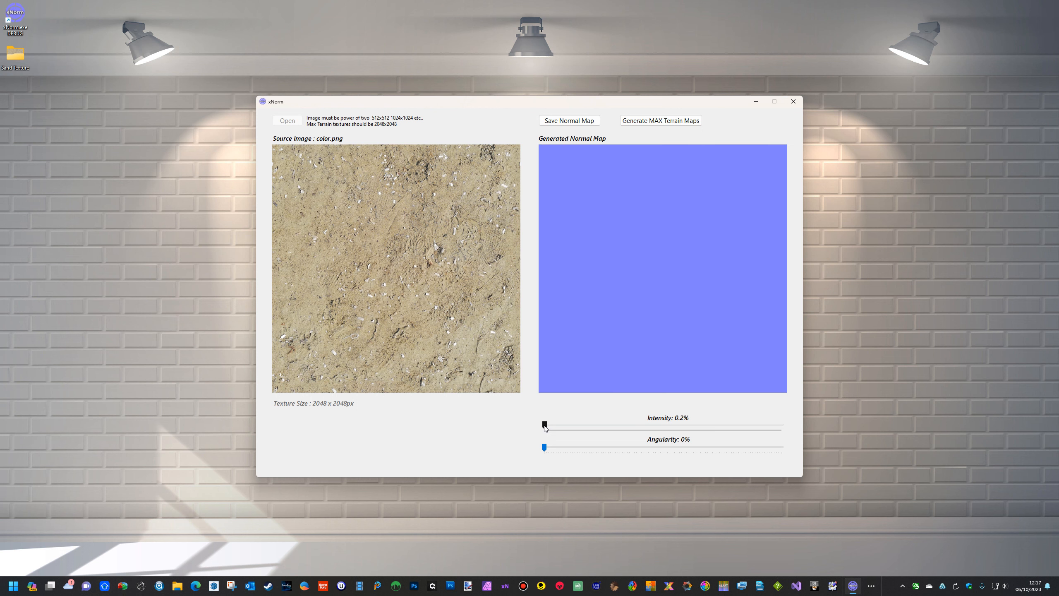
pyautogui.click(544, 426)
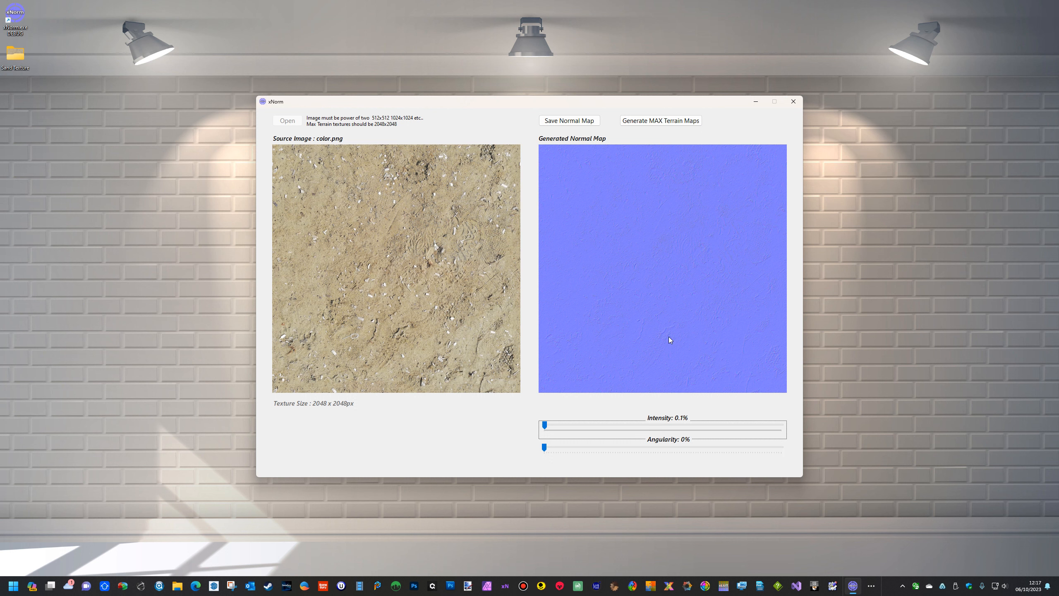
# Save the generated normal map as normal.png in the Sand Texture folder.
pyautogui.rightClick(667, 280)
pyautogui.click(697, 288)
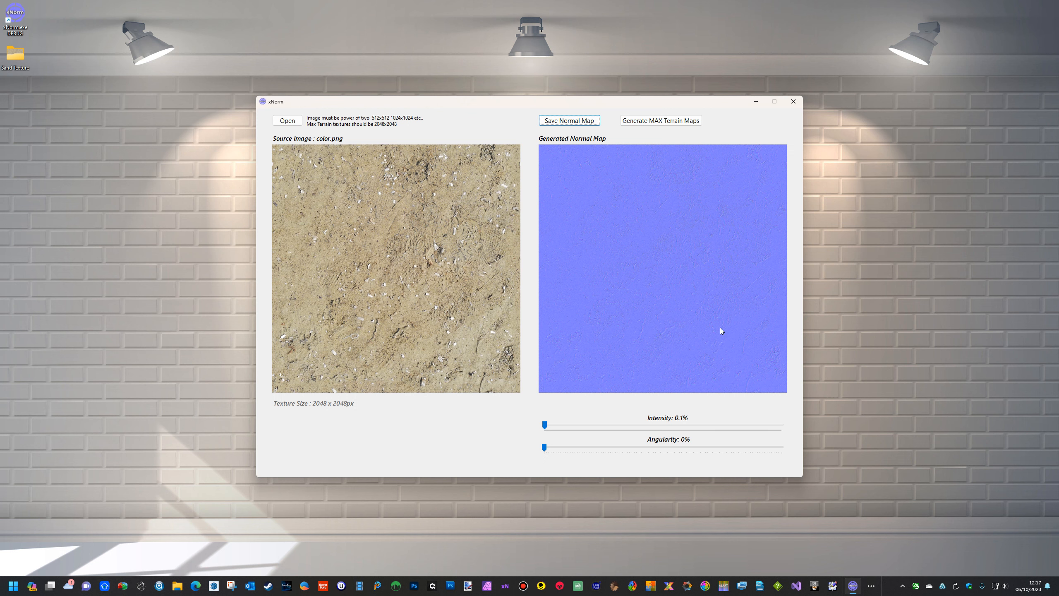
pyautogui.click(569, 120)
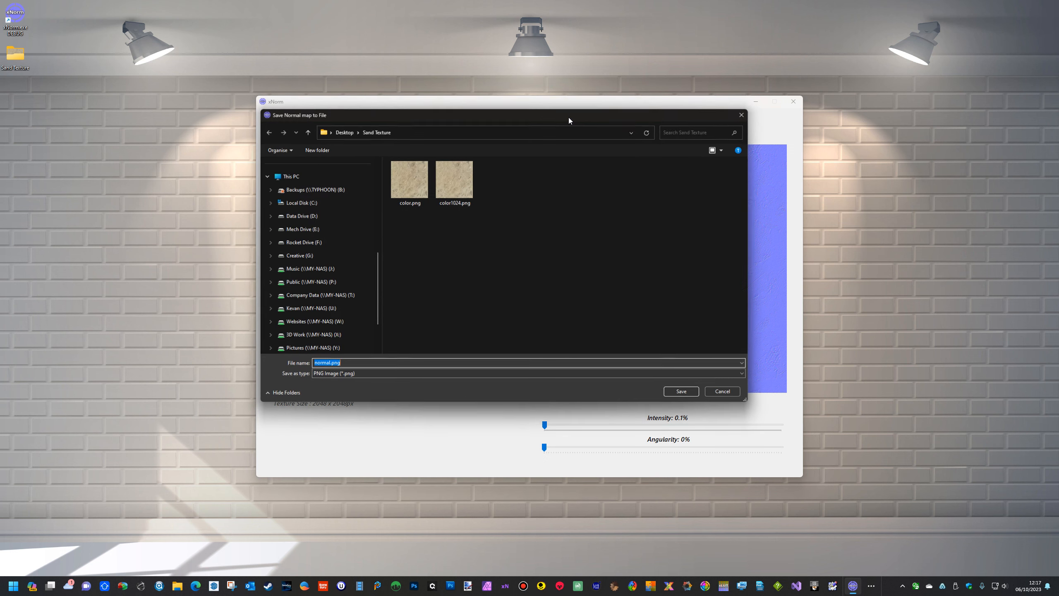
pyautogui.click(681, 392)
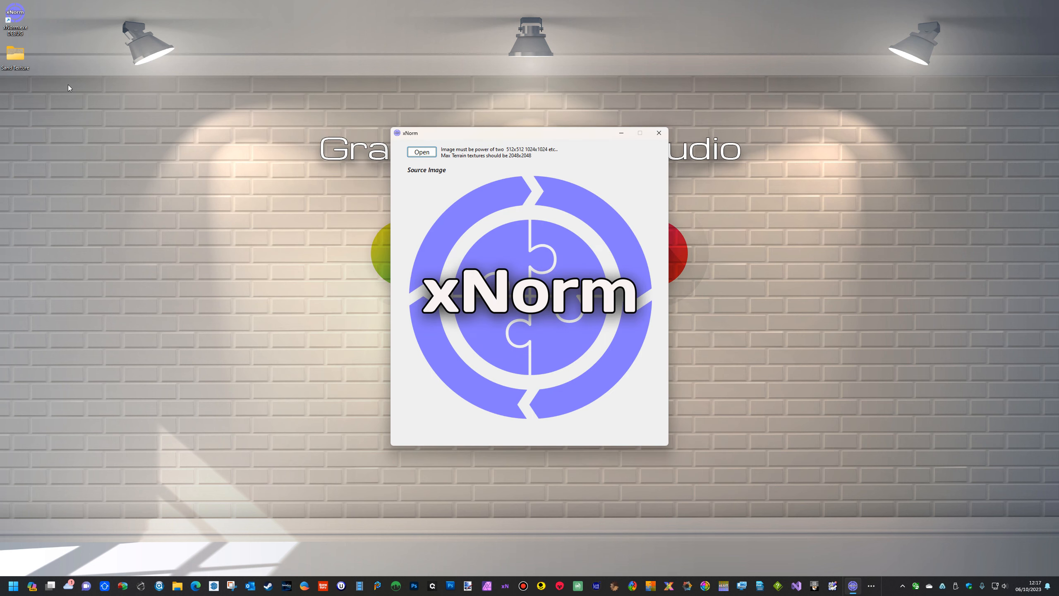
# Preview the saved normal.png in the desktop's Sand Texture folder and close the folder.
pyautogui.doubleClick(15, 54)
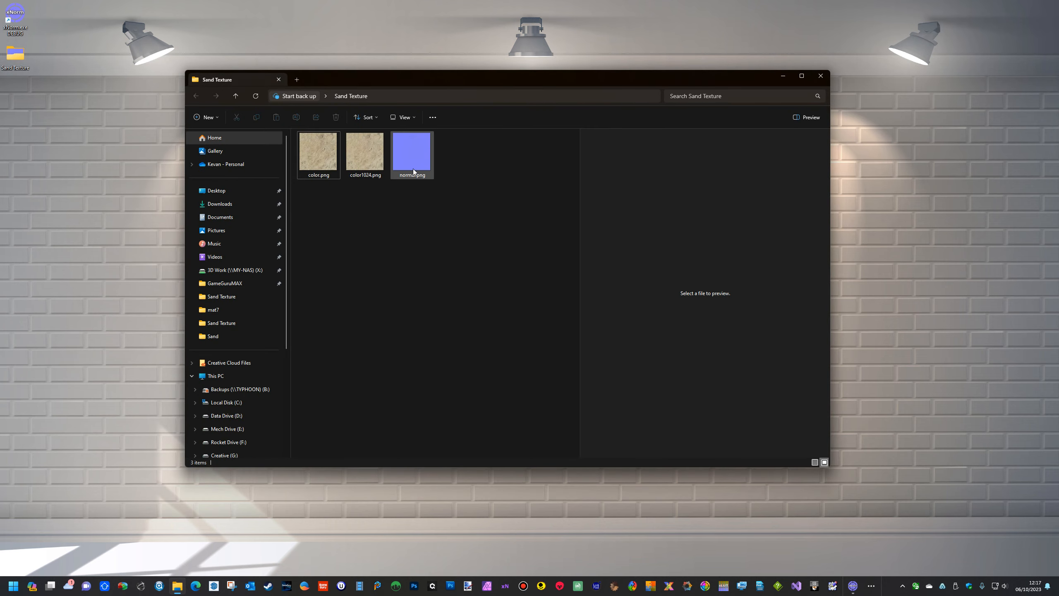
pyautogui.click(423, 165)
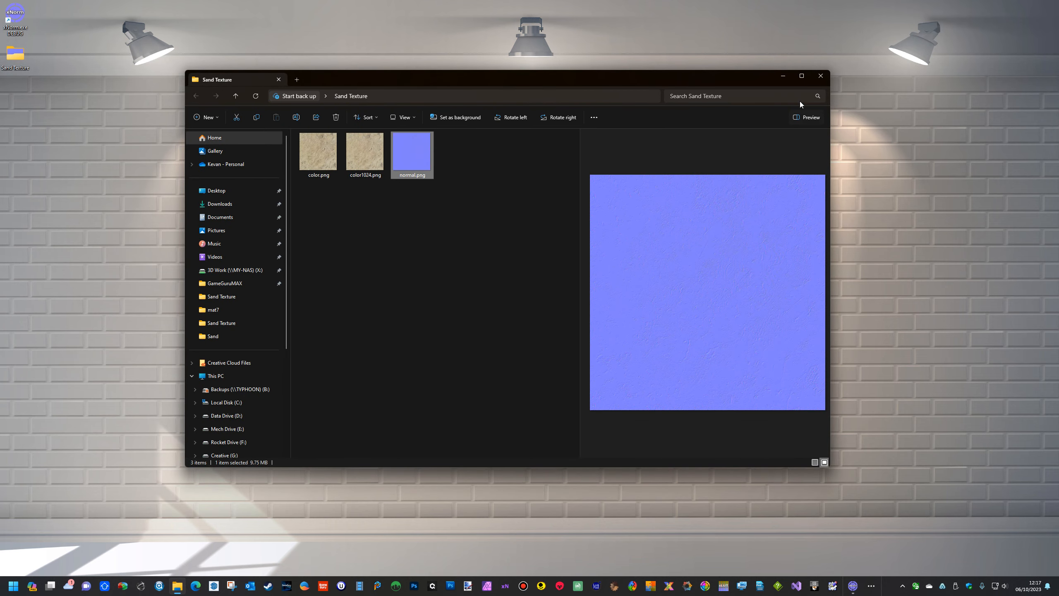
pyautogui.click(821, 76)
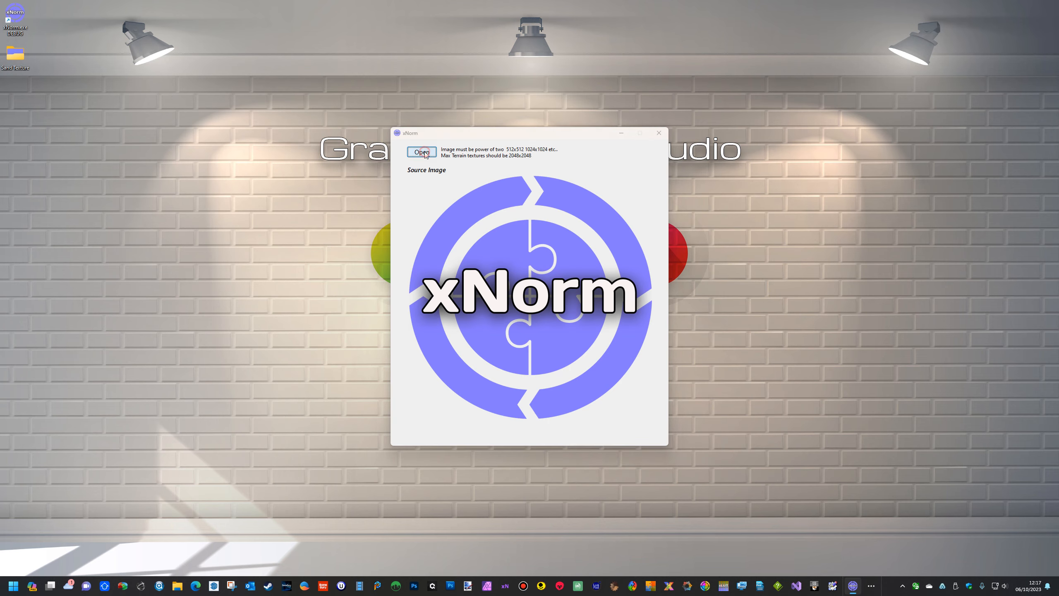
# Load color.png again as the source image and generate the MAX terrain maps from it.
pyautogui.click(422, 151)
pyautogui.click(513, 211)
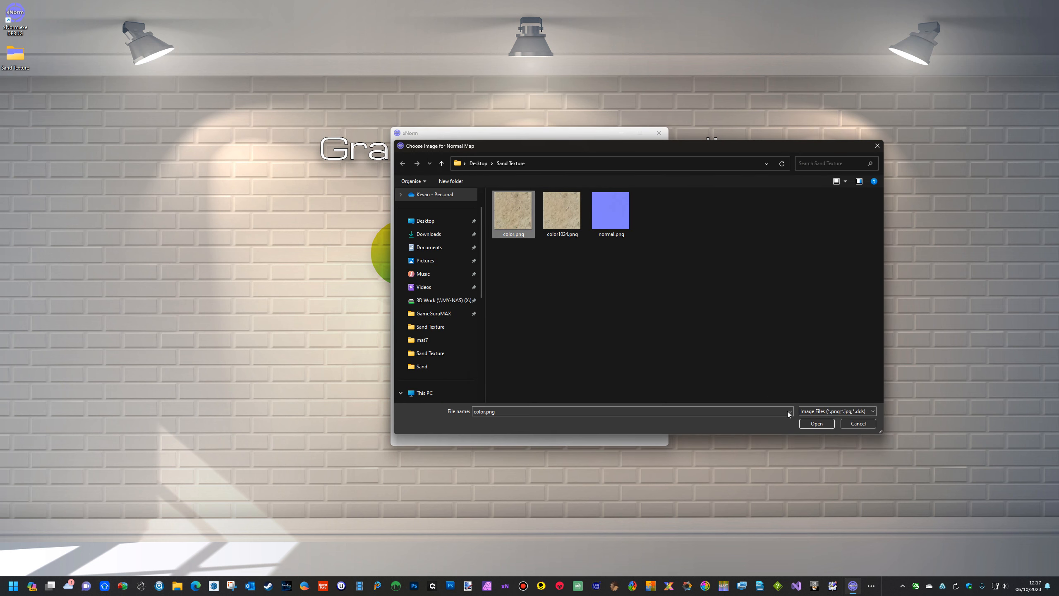
pyautogui.click(816, 424)
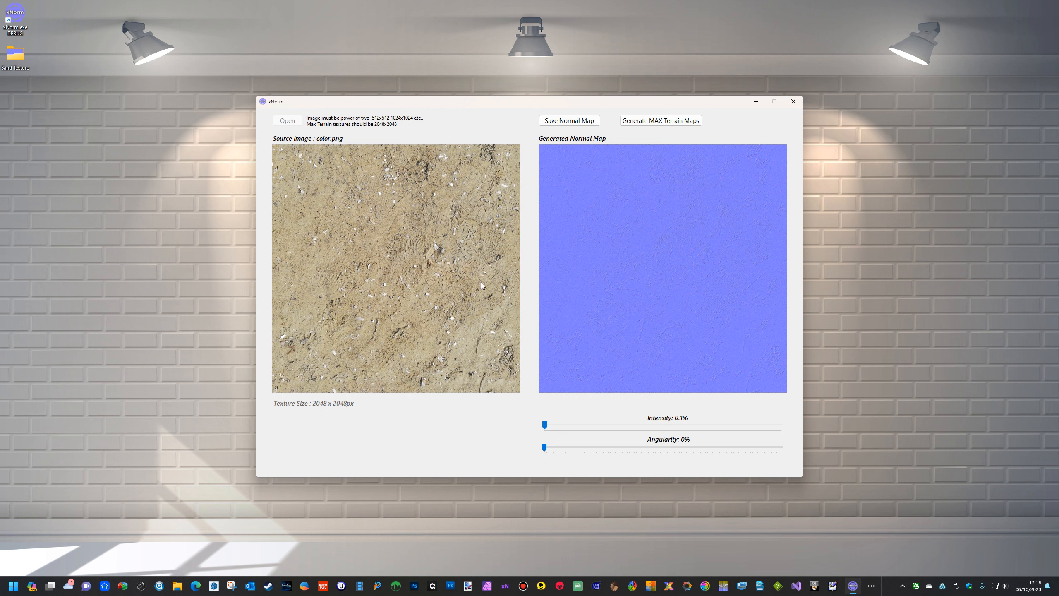
pyautogui.click(654, 124)
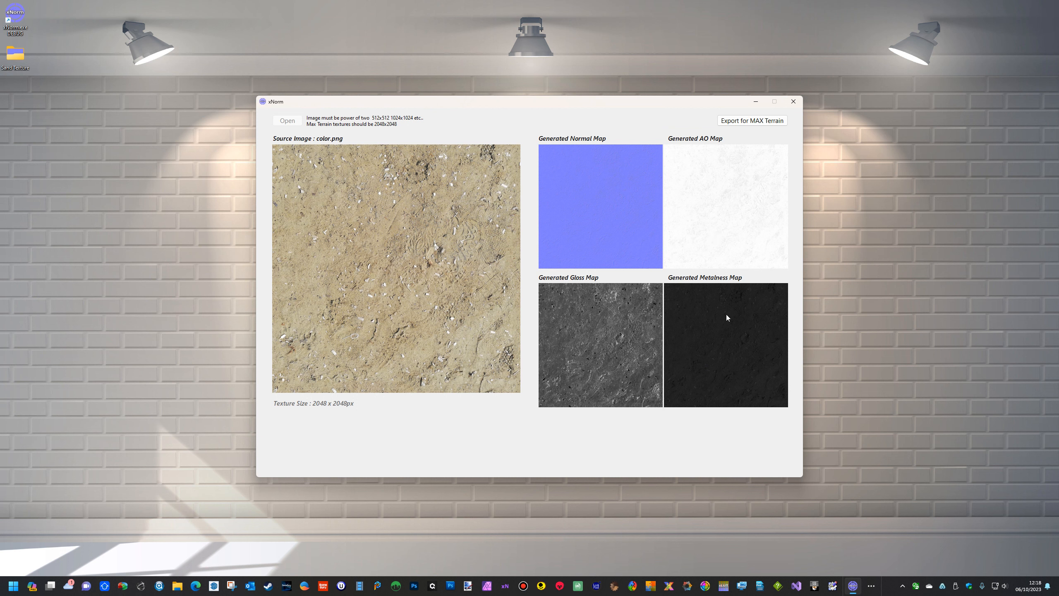
# Set the generated AO map's bias to 1.02% and return to the overview of all maps.
pyautogui.click(739, 202)
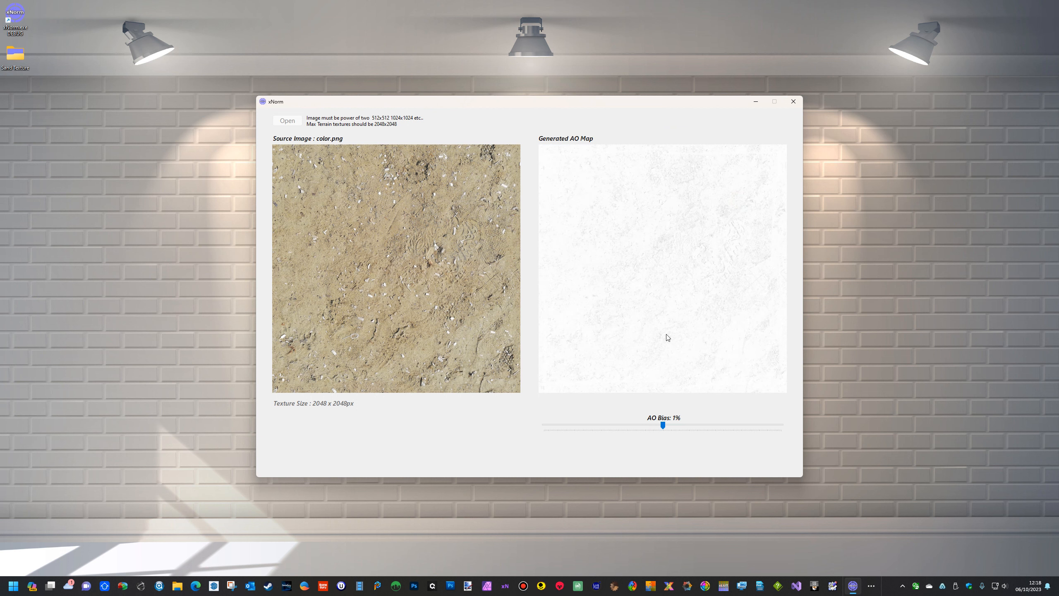
pyautogui.click(664, 426)
pyautogui.moveTo(673, 426); pyautogui.dragTo(675, 426)
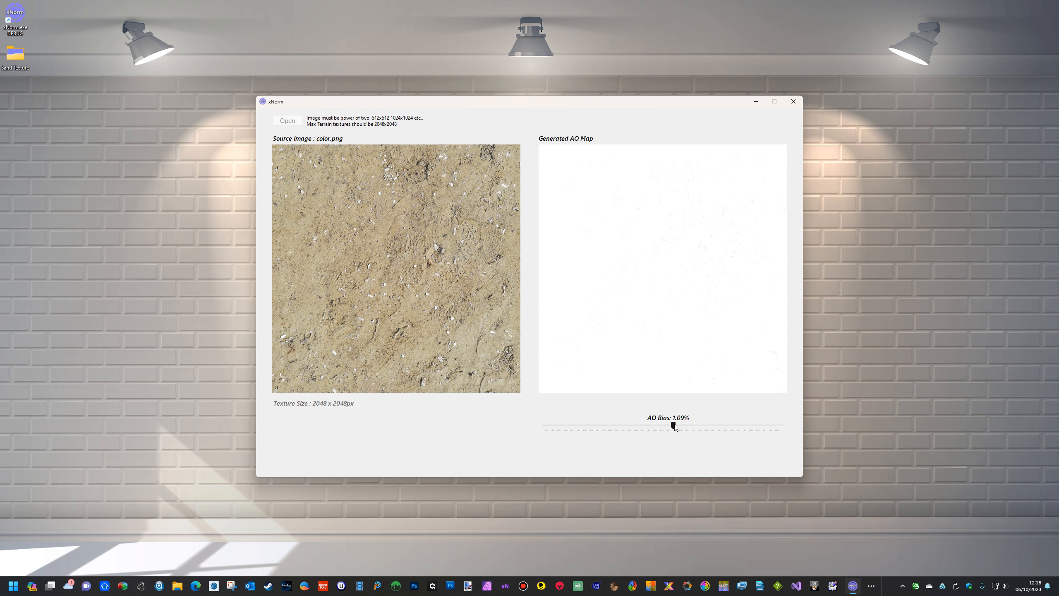
pyautogui.click(673, 425)
pyautogui.moveTo(659, 424); pyautogui.dragTo(657, 425)
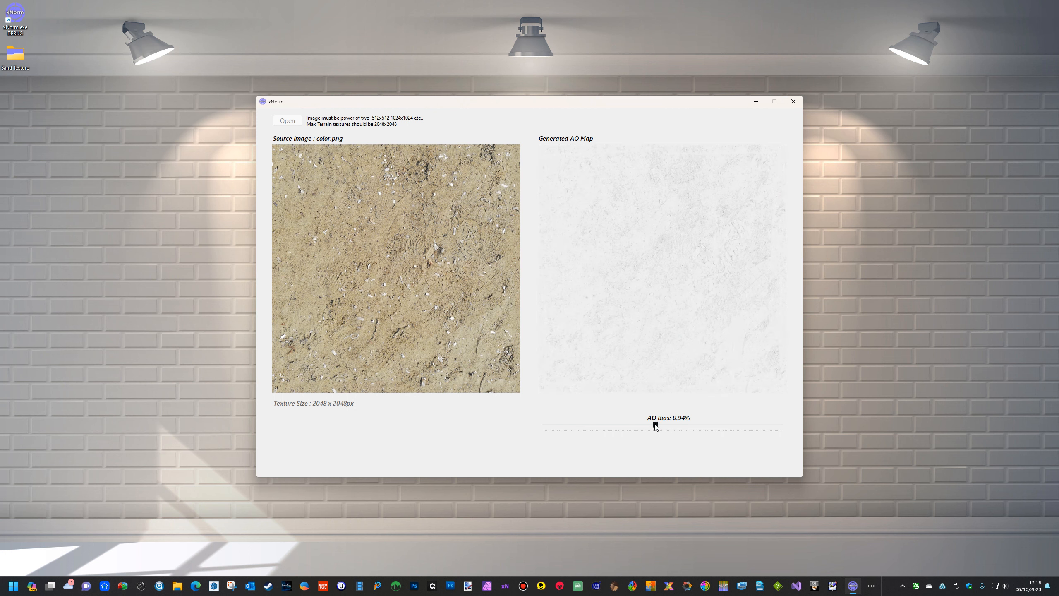
pyautogui.moveTo(655, 426); pyautogui.dragTo(666, 427)
pyautogui.click(666, 427)
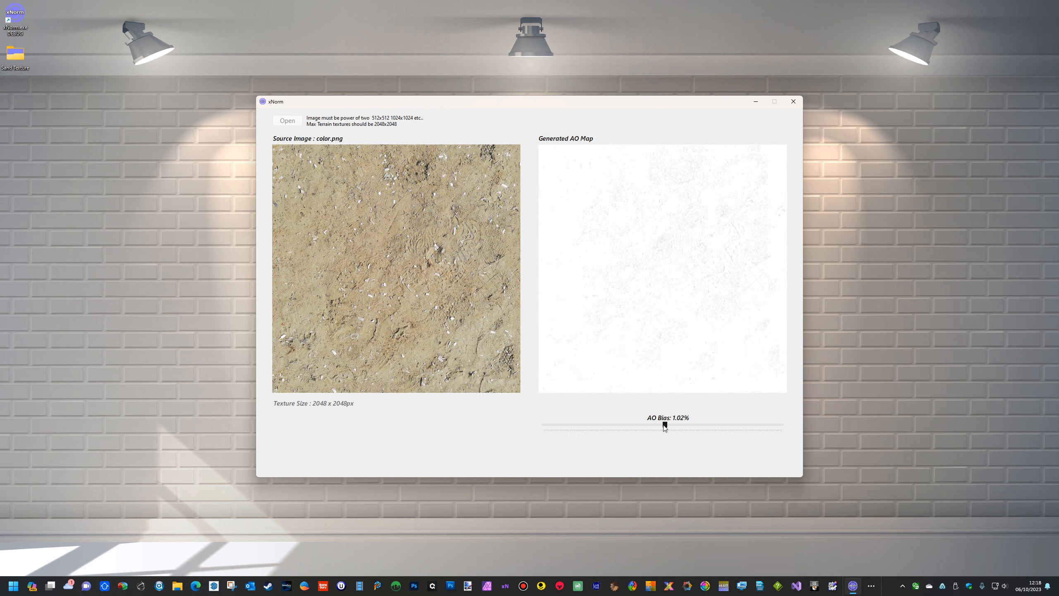
pyautogui.click(683, 268)
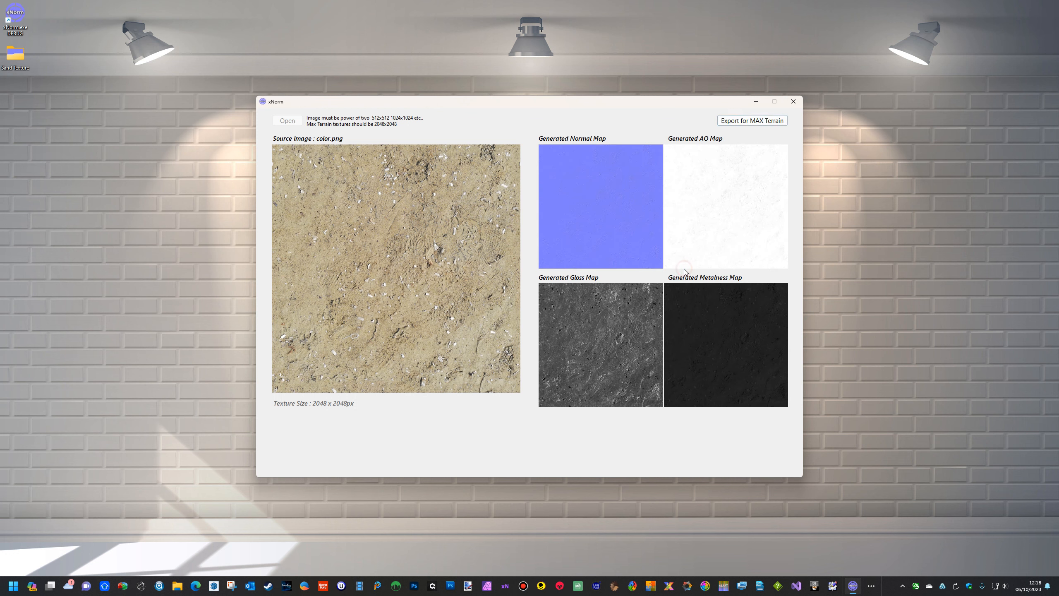
# Set the gloss map's bias fully to Smooth and the metalness map's bias to +41% Shiny.
pyautogui.click(618, 349)
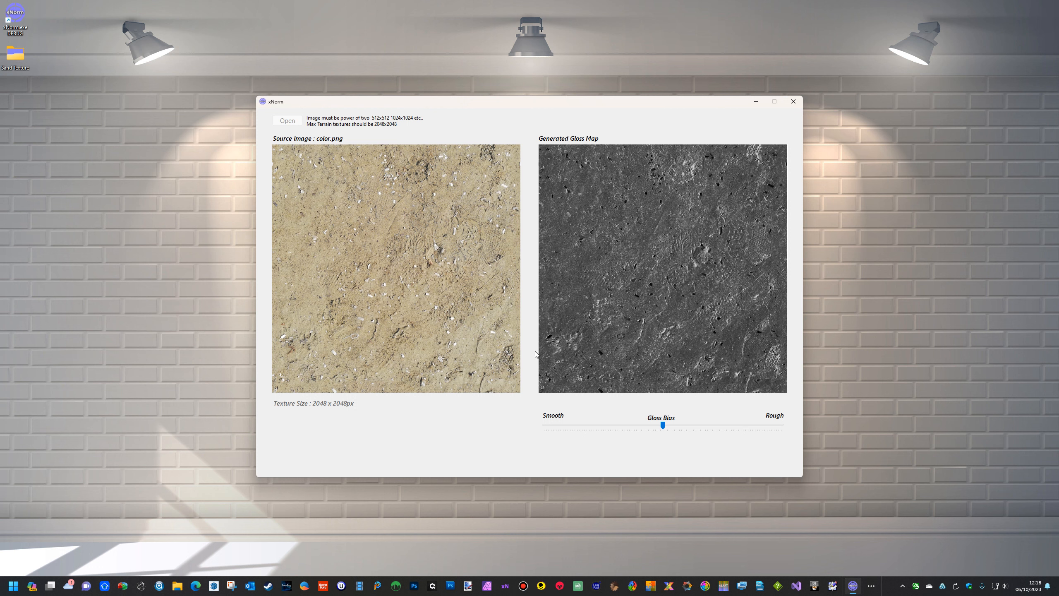
pyautogui.moveTo(663, 426); pyautogui.dragTo(539, 427)
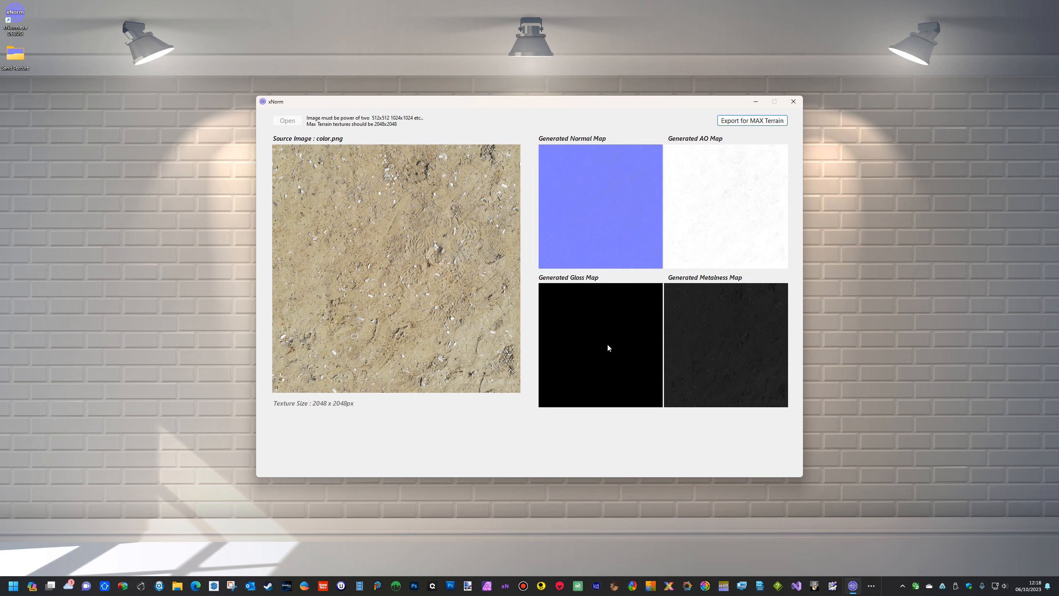
pyautogui.click(704, 347)
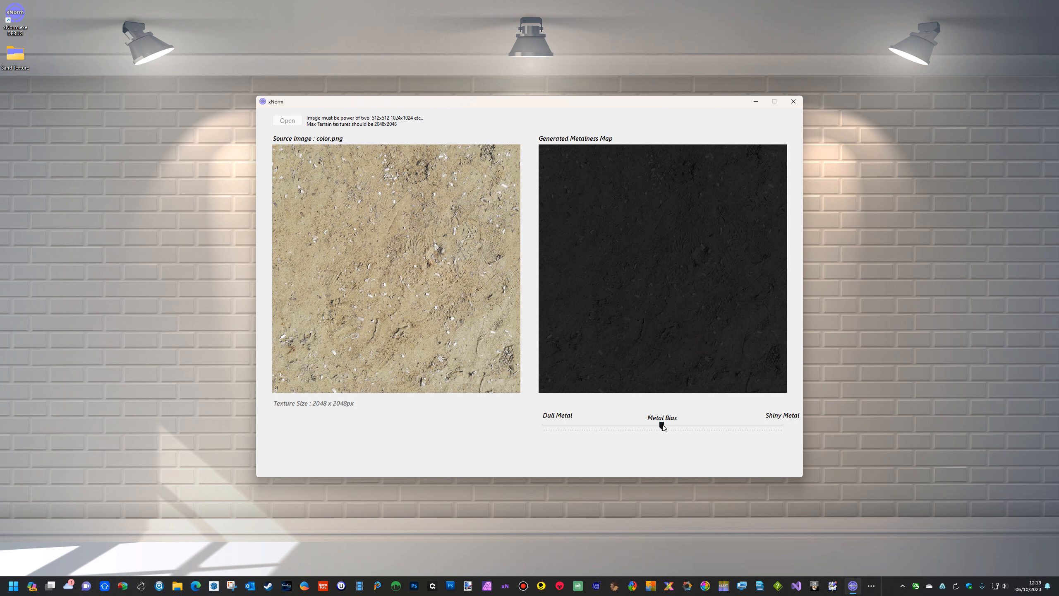
pyautogui.moveTo(683, 427); pyautogui.dragTo(751, 431)
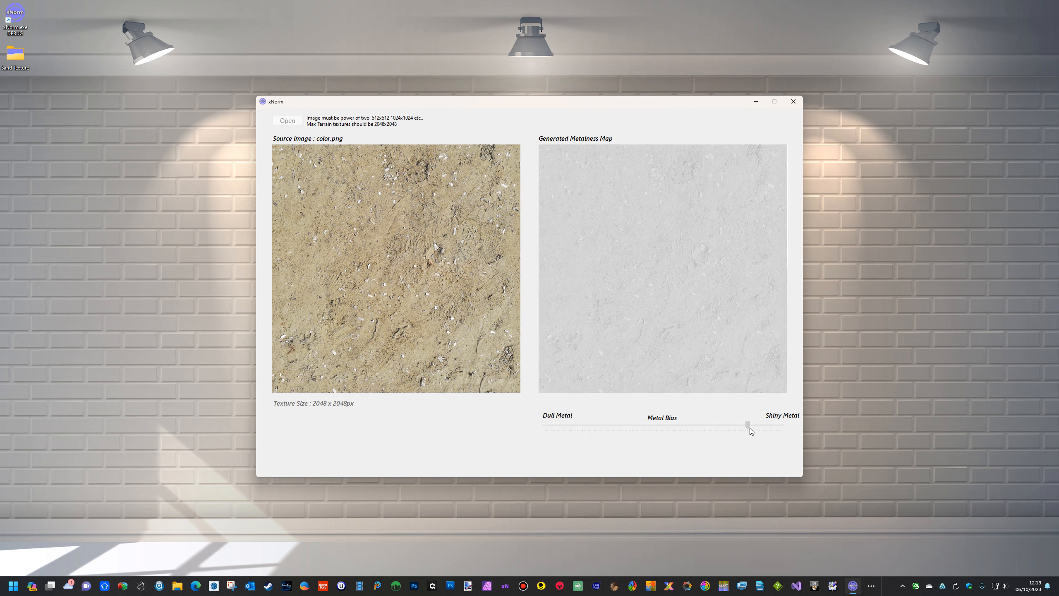
pyautogui.click(760, 431)
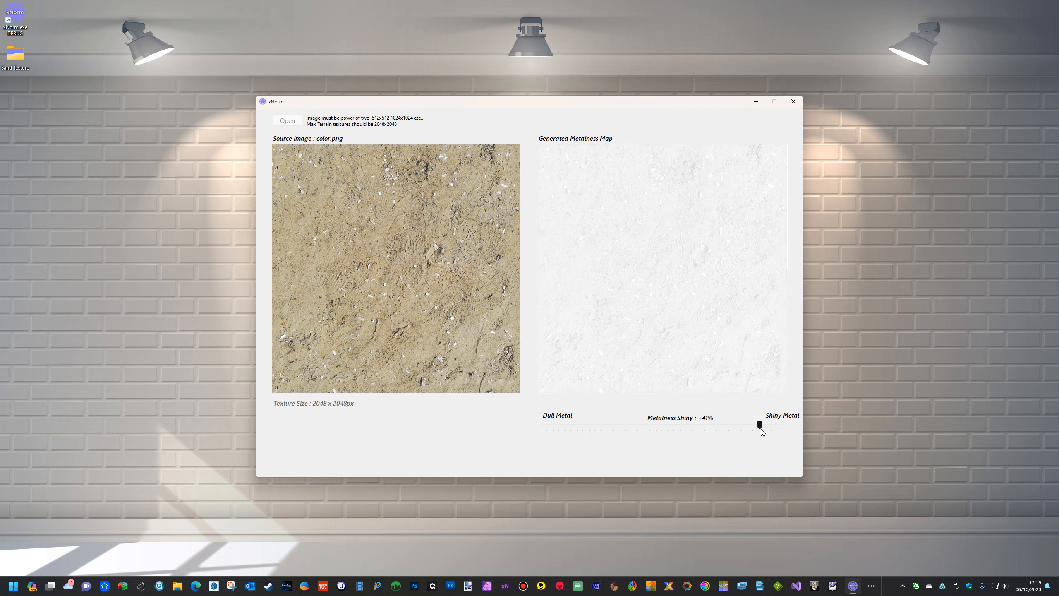
pyautogui.click(685, 283)
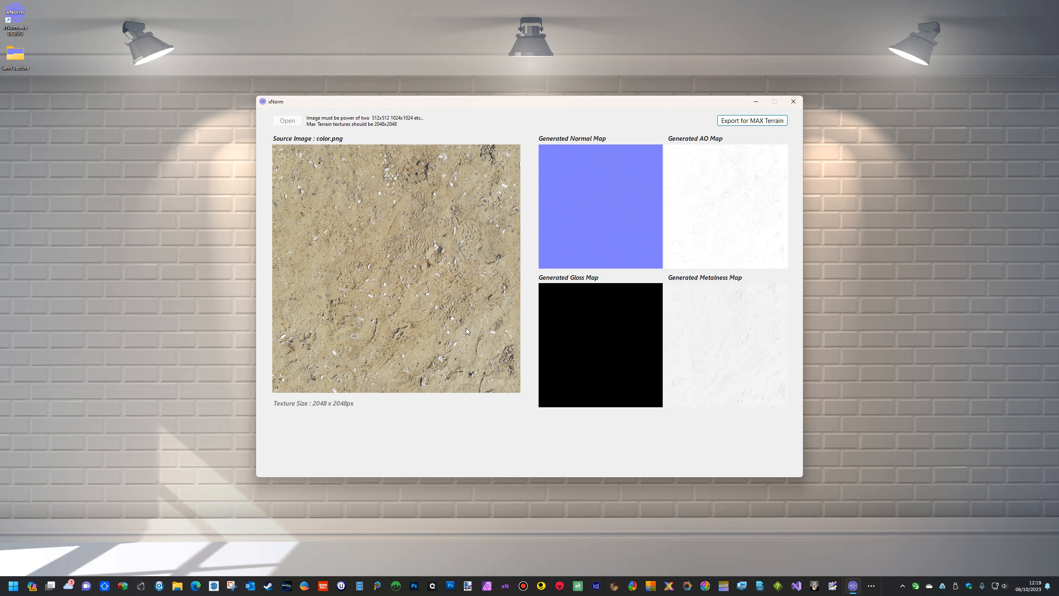
# Export the generated maps for MAX Terrain and dismiss the completion message.
pyautogui.click(746, 126)
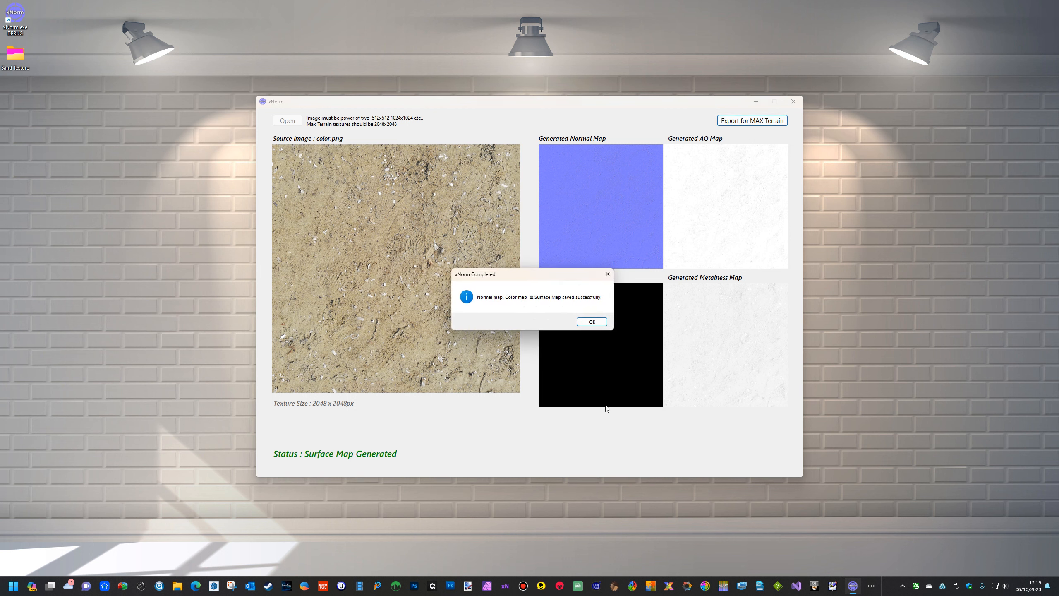
pyautogui.click(596, 324)
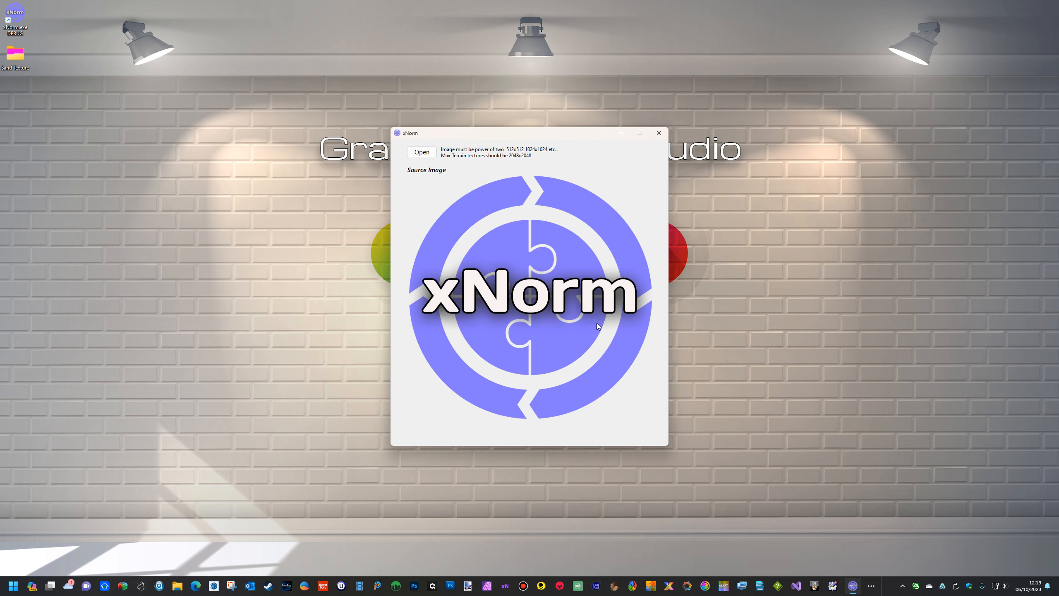
# Open the desktop's Sand Texture folder and preview the exported metalness, gloss and AO images.
pyautogui.doubleClick(19, 59)
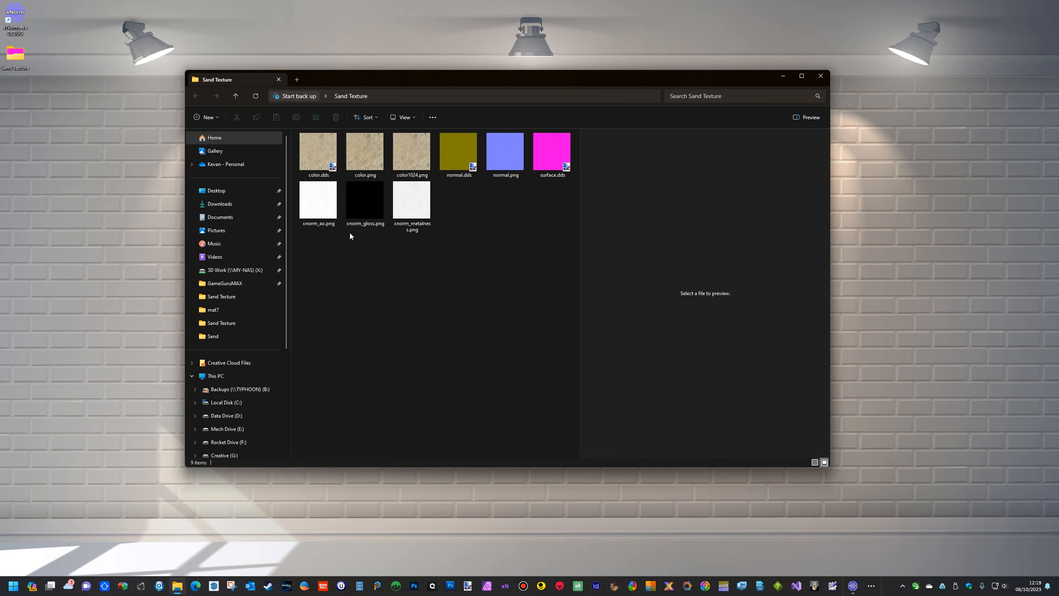
pyautogui.click(419, 208)
pyautogui.click(373, 210)
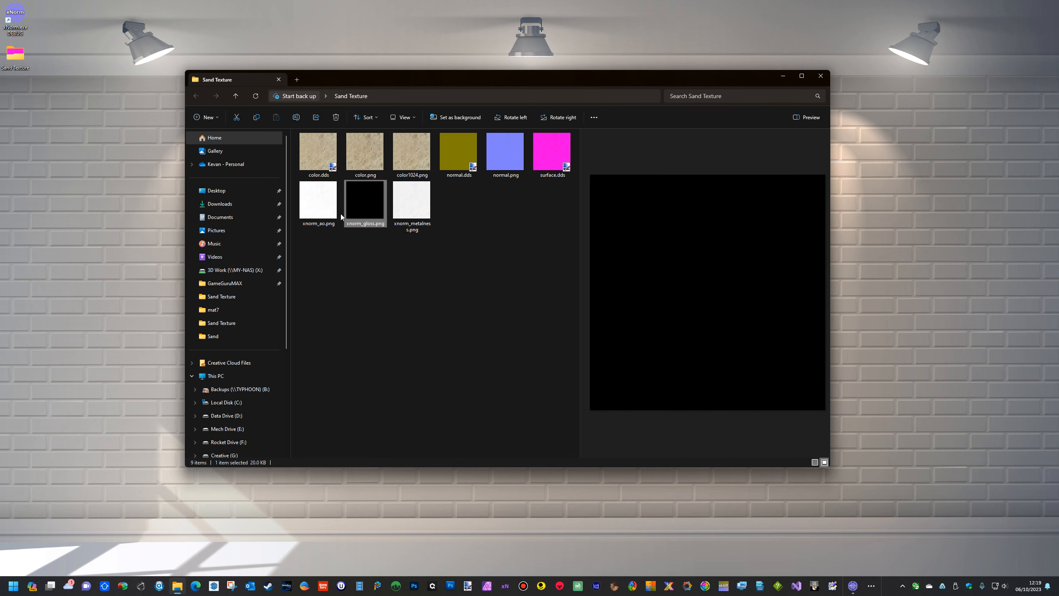
pyautogui.click(312, 208)
pyautogui.click(399, 215)
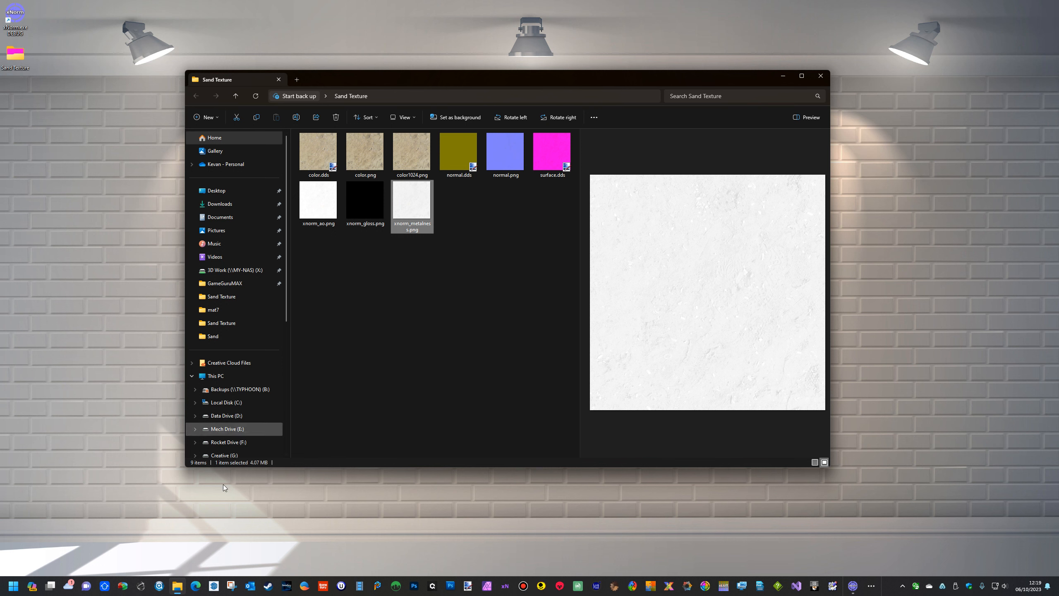
# Open a second File Explorer window and browse to Local Disk (C:).
pyautogui.middleClick(178, 591)
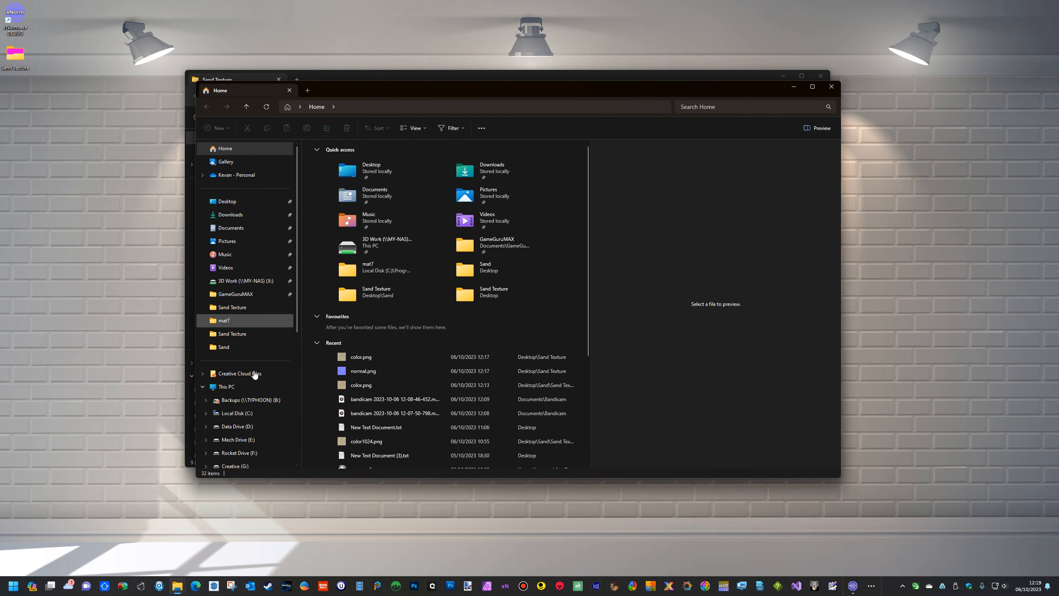
pyautogui.click(236, 413)
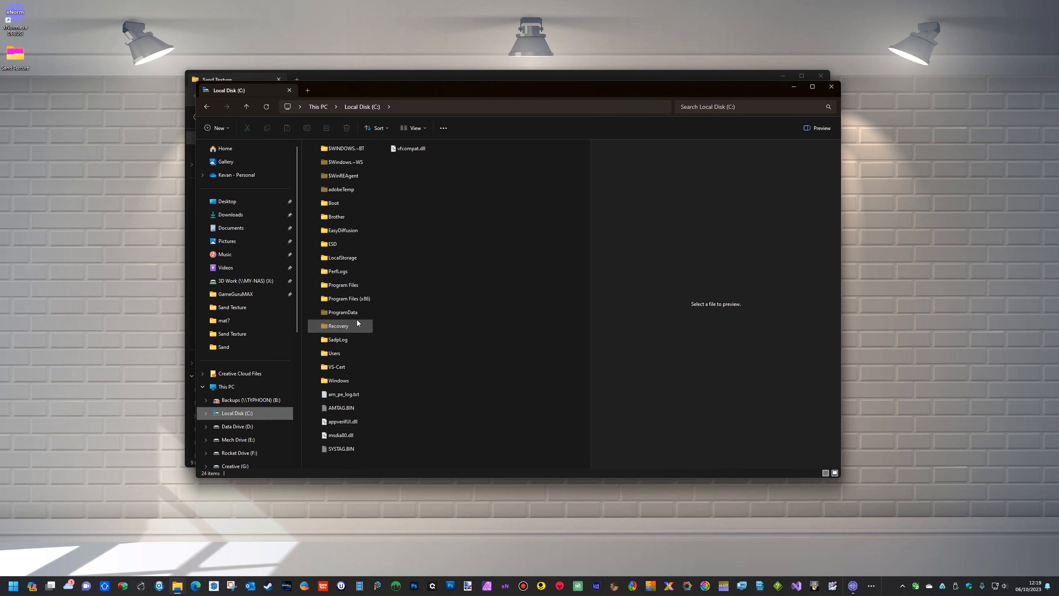
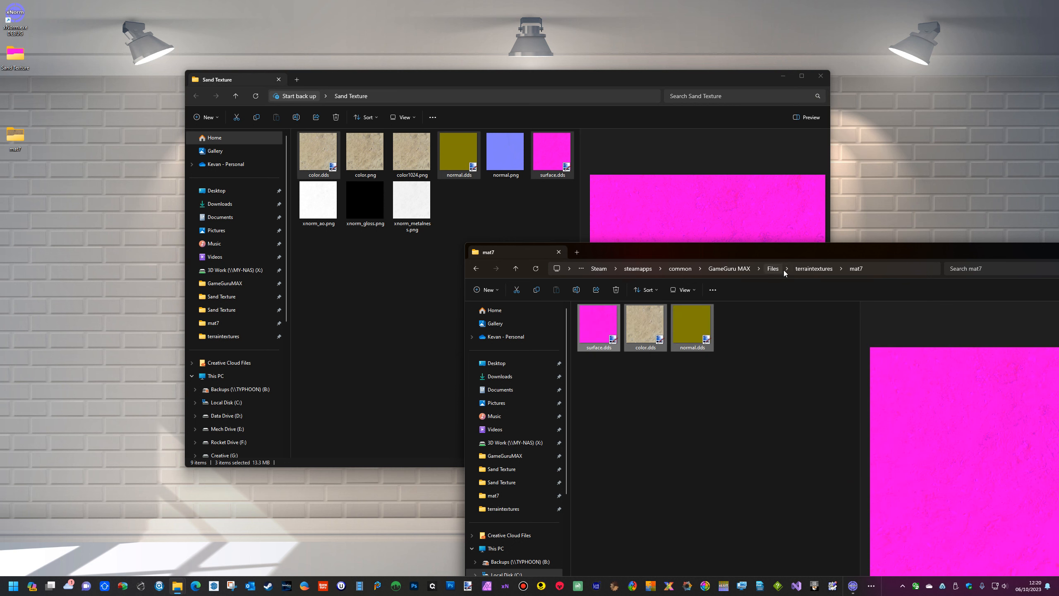
# Bring the mat7 terrain texture folder window fully into view and close it.
pyautogui.moveTo(867, 254); pyautogui.dragTo(712, 119)
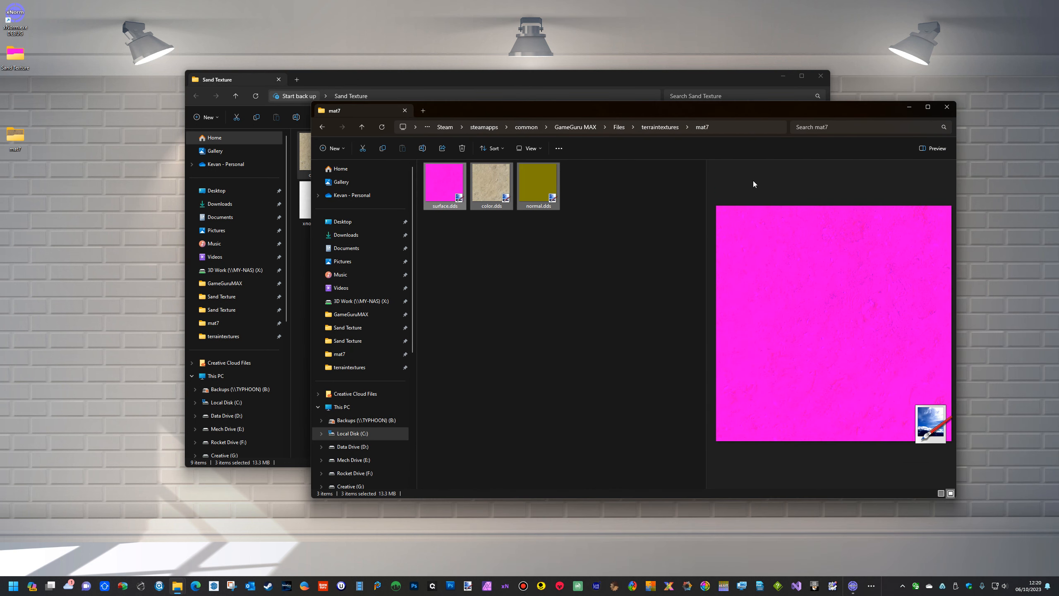
pyautogui.click(940, 112)
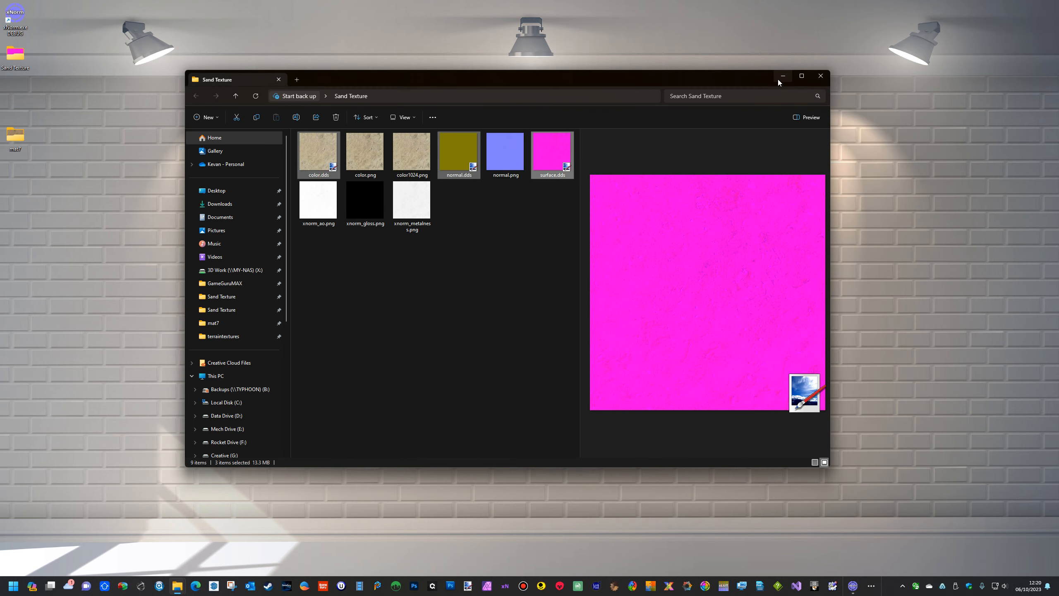
# Minimise the Sand Texture folder window, launch GameGuru MAX and open level T1 of the Asset Test project for editing.
pyautogui.click(781, 78)
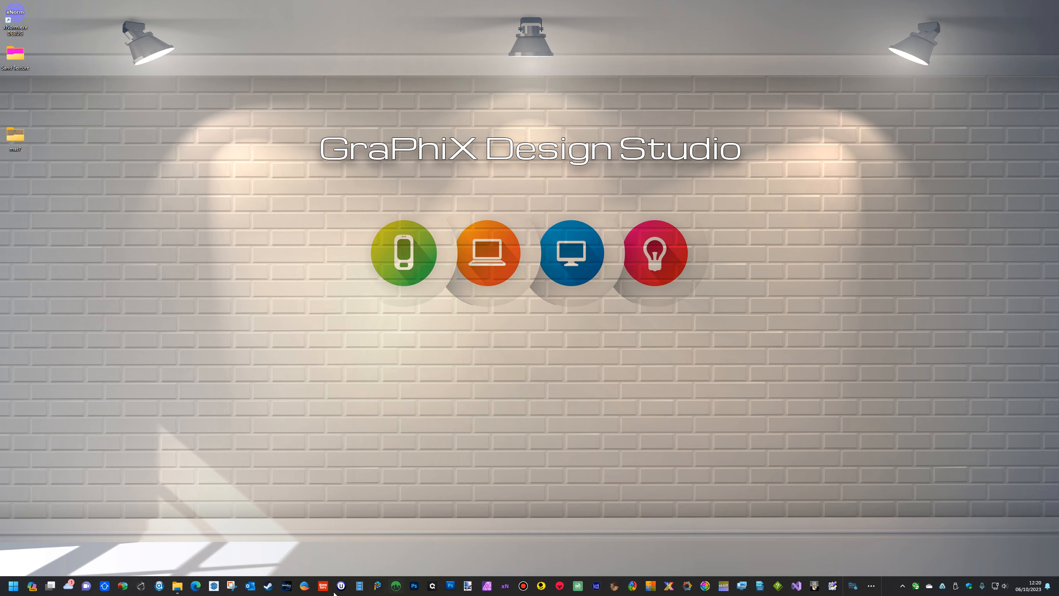
pyautogui.click(287, 586)
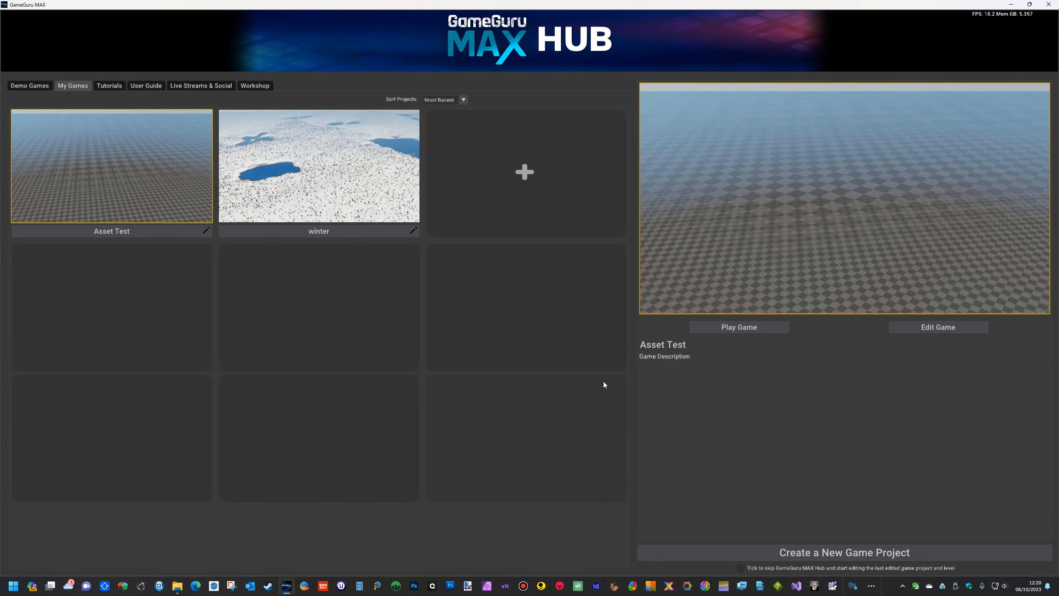
pyautogui.click(938, 330)
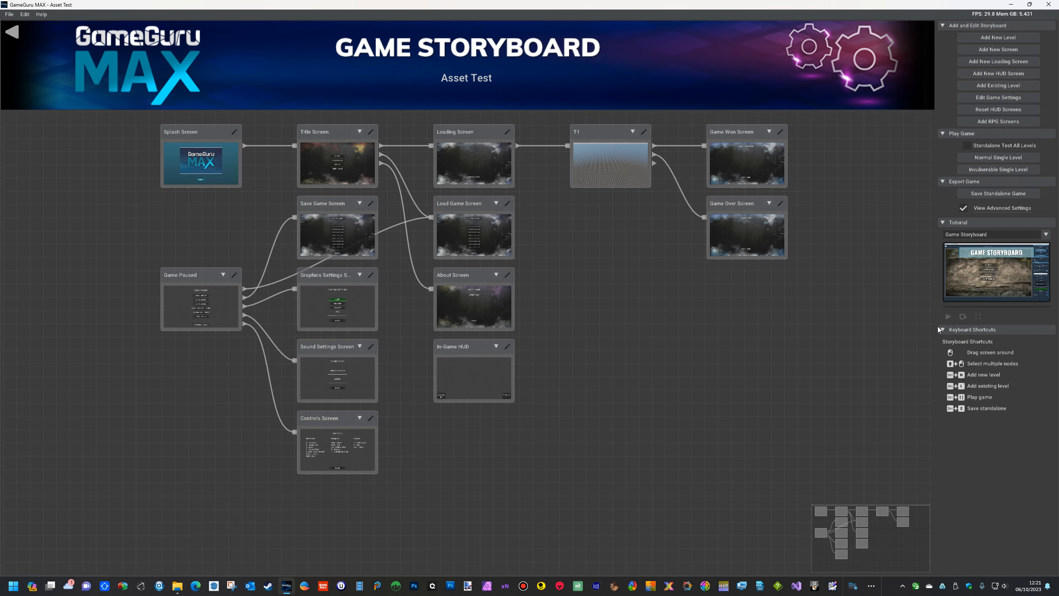
pyautogui.click(620, 176)
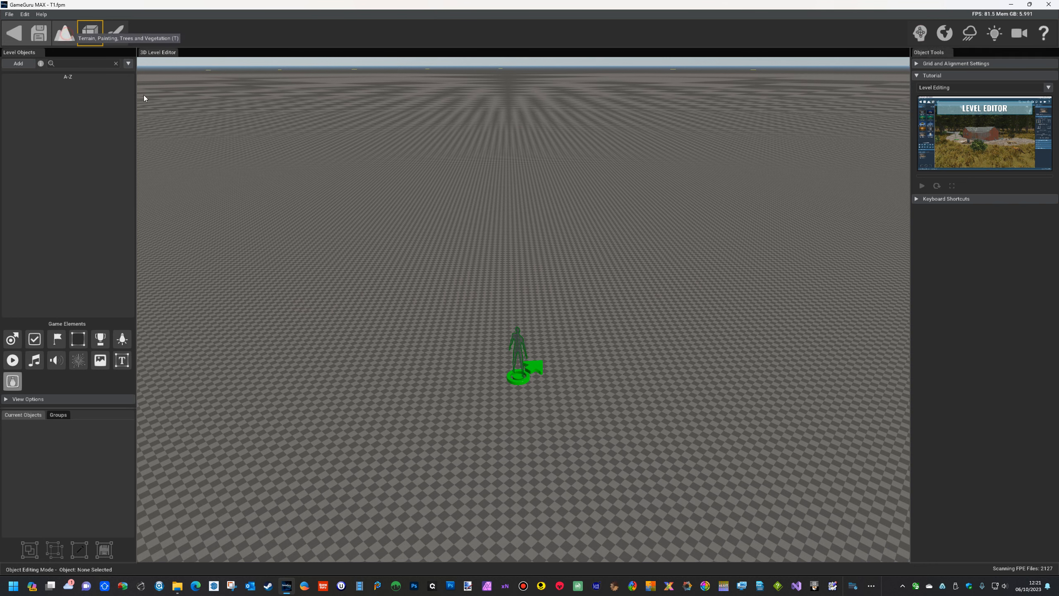
# Paint the sand texture from the terrain palette over the ground around the player start, using brush size 521.
pyautogui.click(64, 32)
pyautogui.click(967, 84)
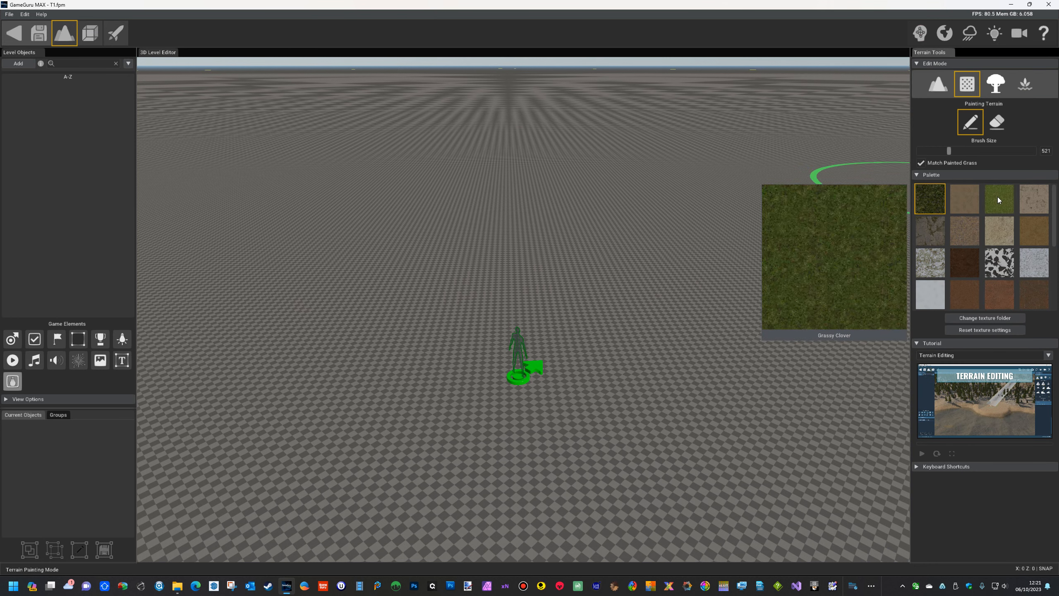
pyautogui.click(992, 229)
pyautogui.click(609, 291)
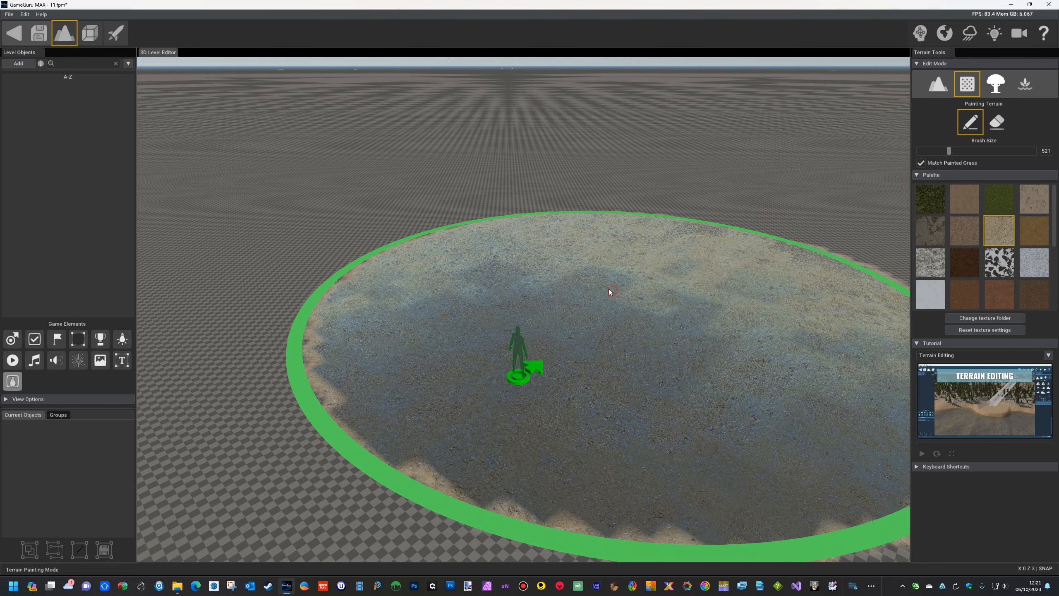
pyautogui.moveTo(610, 291)
pyautogui.mouseDown()
pyautogui.moveTo(534, 315)
pyautogui.moveTo(544, 220)
pyautogui.moveTo(598, 253)
pyautogui.moveTo(589, 285)
pyautogui.mouseUp()
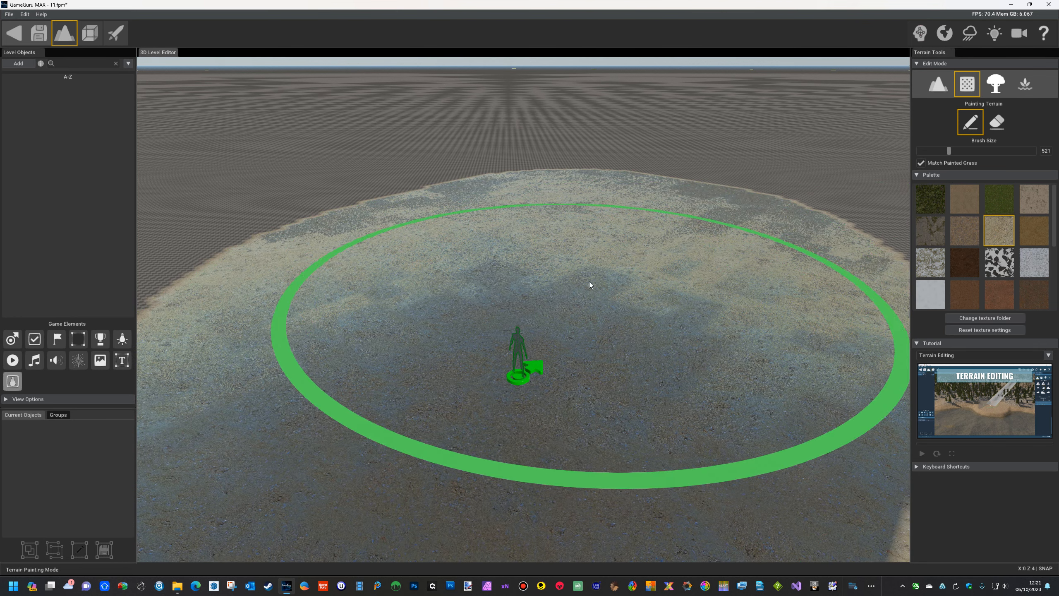
# Test-play the level and walk across the painted sand to examine its gloss and metalness up close.
pyautogui.moveTo(590, 285)
pyautogui.mouseDown(button='right')
pyautogui.moveTo(513, 342)
pyautogui.moveTo(512, 400)
pyautogui.moveTo(510, 267)
pyautogui.moveTo(512, 321)
pyautogui.moveTo(534, 354)
pyautogui.moveTo(531, 396)
pyautogui.moveTo(548, 392)
pyautogui.moveTo(542, 362)
pyautogui.moveTo(532, 364)
pyautogui.mouseUp(button='right')
pyautogui.press('w')
pyautogui.press('w')
pyautogui.press('s')
pyautogui.press('s')
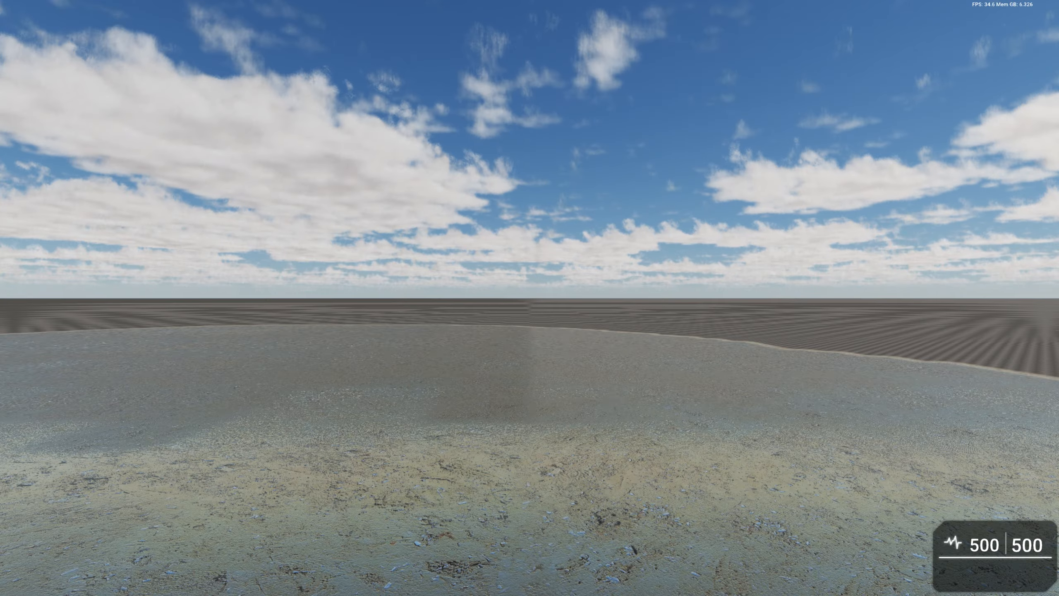
pyautogui.press('w')
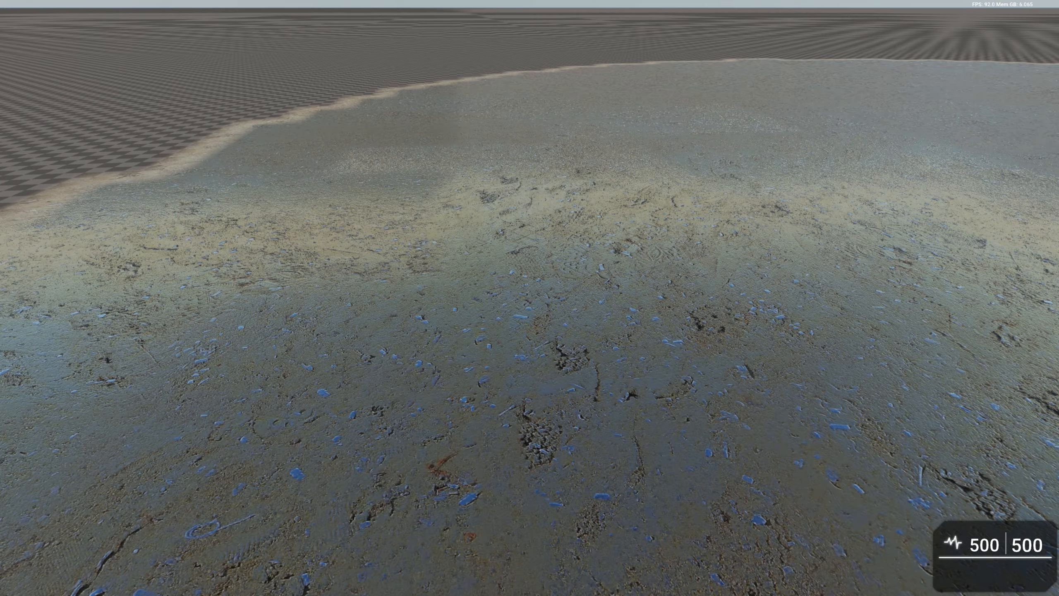
# Stop the test game and close GameGuru MAX without saving the level.
pyautogui.press('Escape')
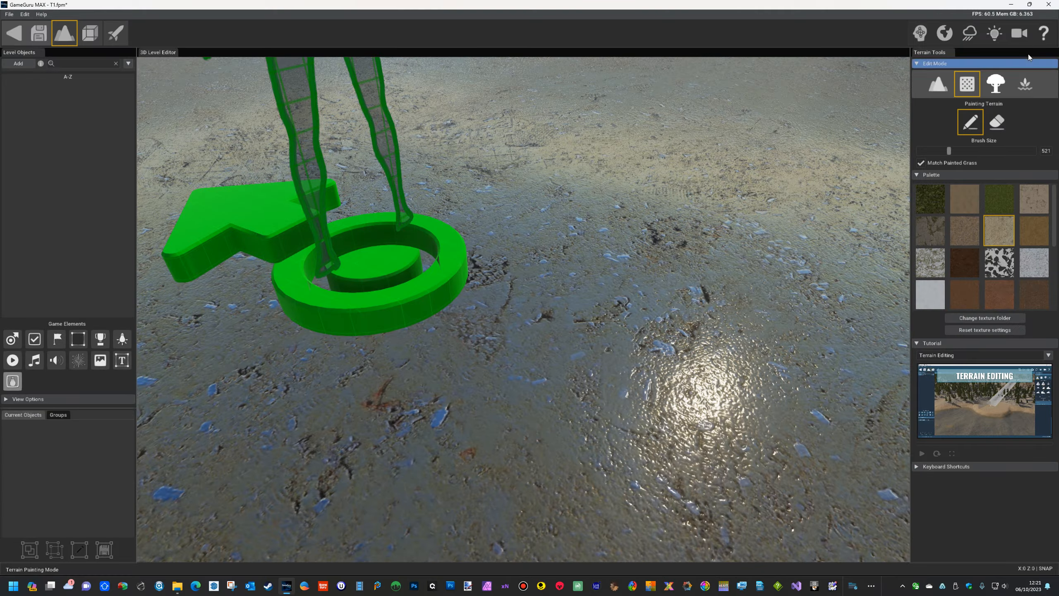
pyautogui.click(1048, 4)
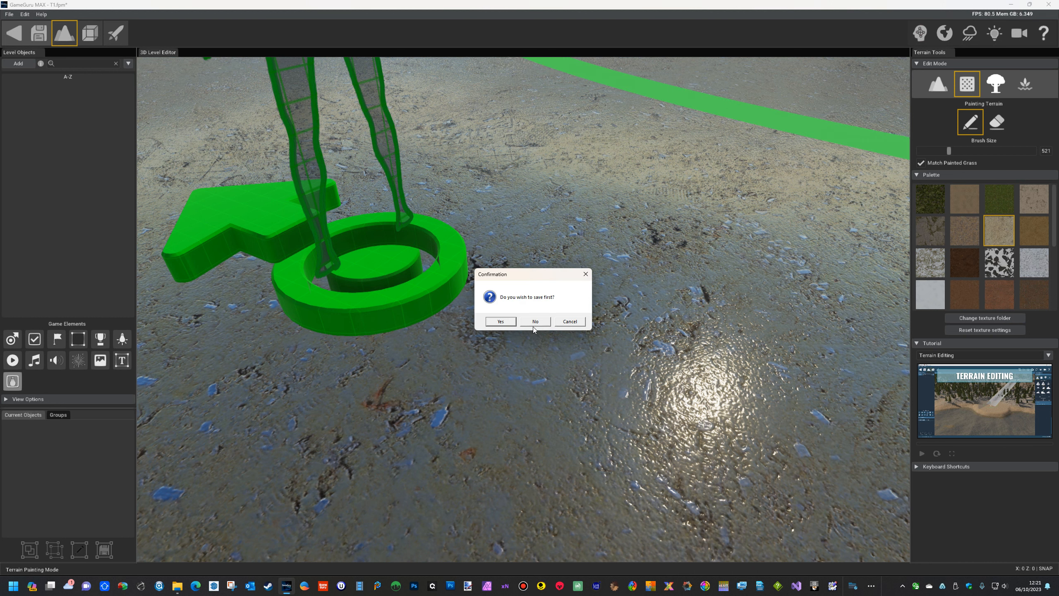
pyautogui.click(534, 327)
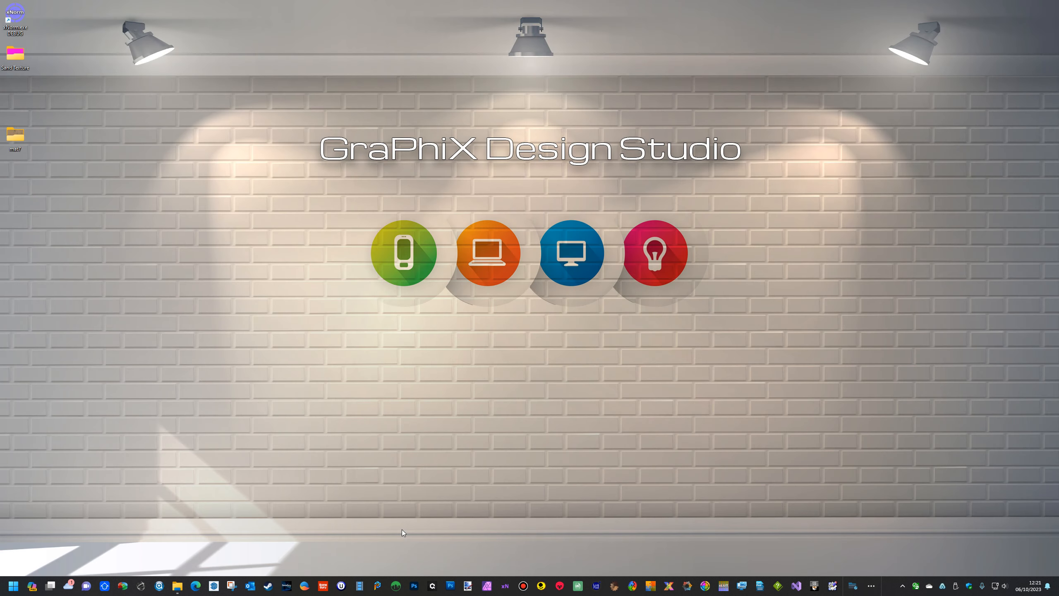
# Open color.png from the Sand Texture folder in xNorm and generate its MAX Terrain maps.
pyautogui.doubleClick(14, 14)
pyautogui.click(427, 152)
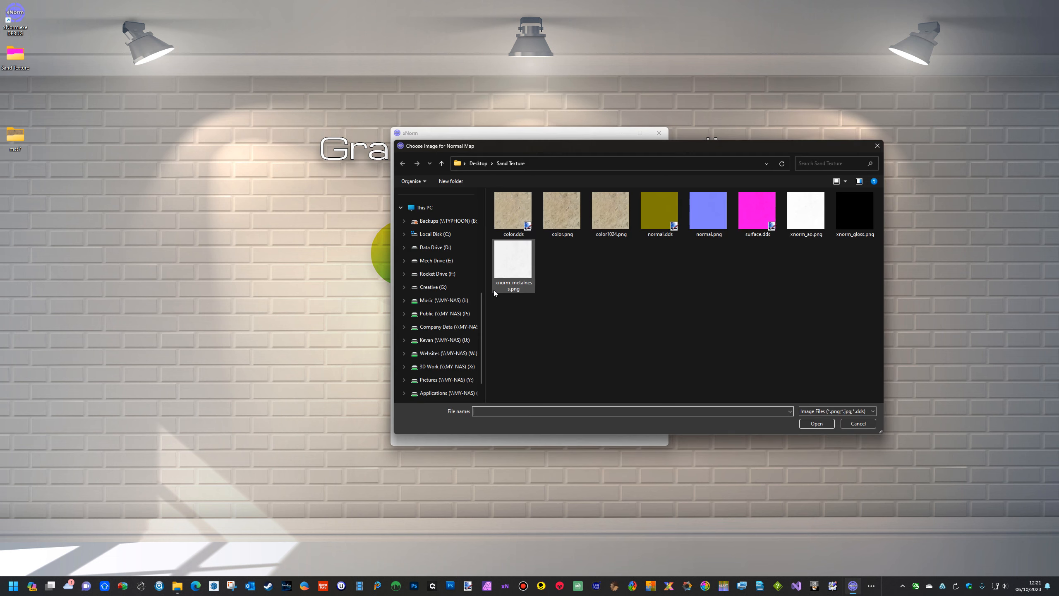
pyautogui.click(559, 224)
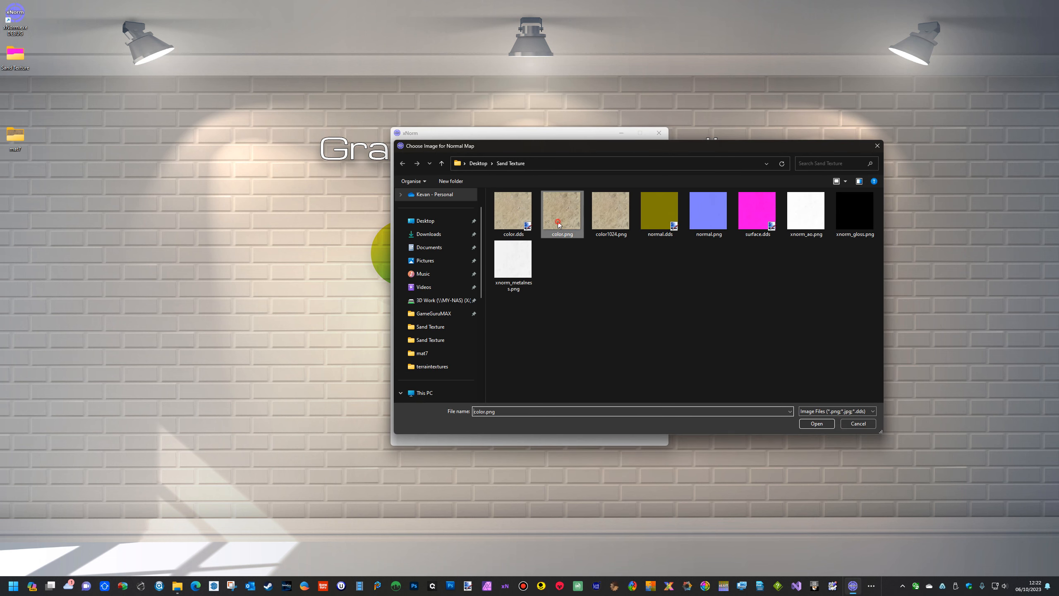
pyautogui.click(816, 423)
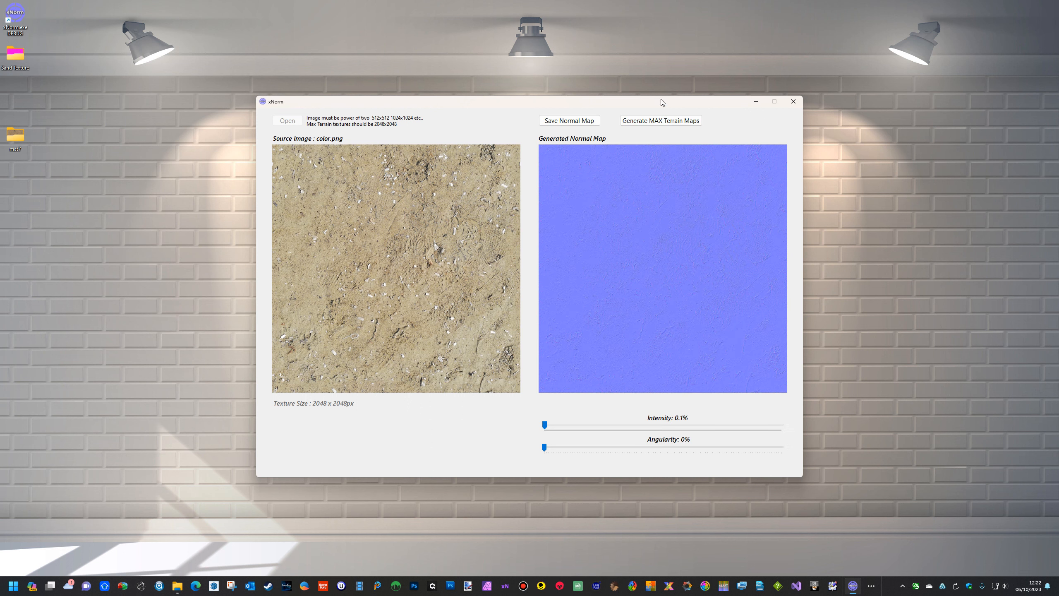
pyautogui.click(701, 270)
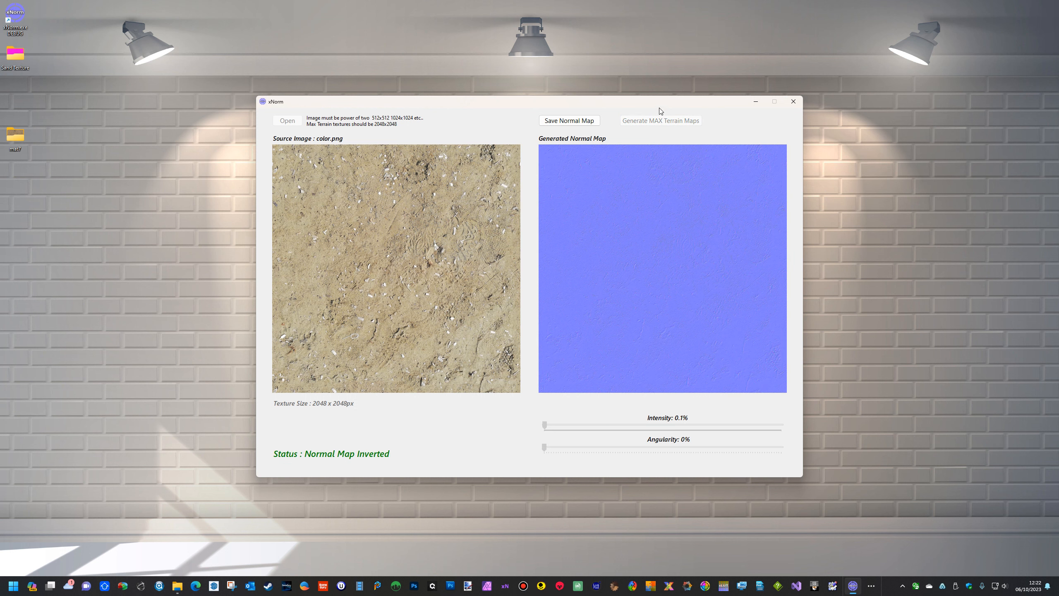
pyautogui.click(660, 121)
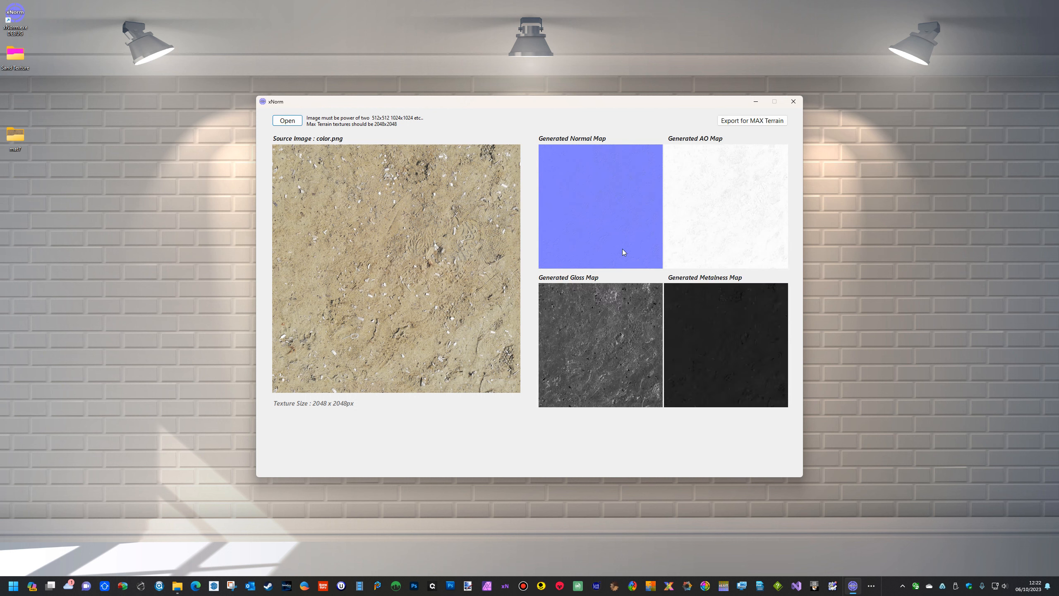
# Shift the generated gloss map towards Rough, to a Gloss Matte value of +37%, and return to the map overview.
pyautogui.click(642, 321)
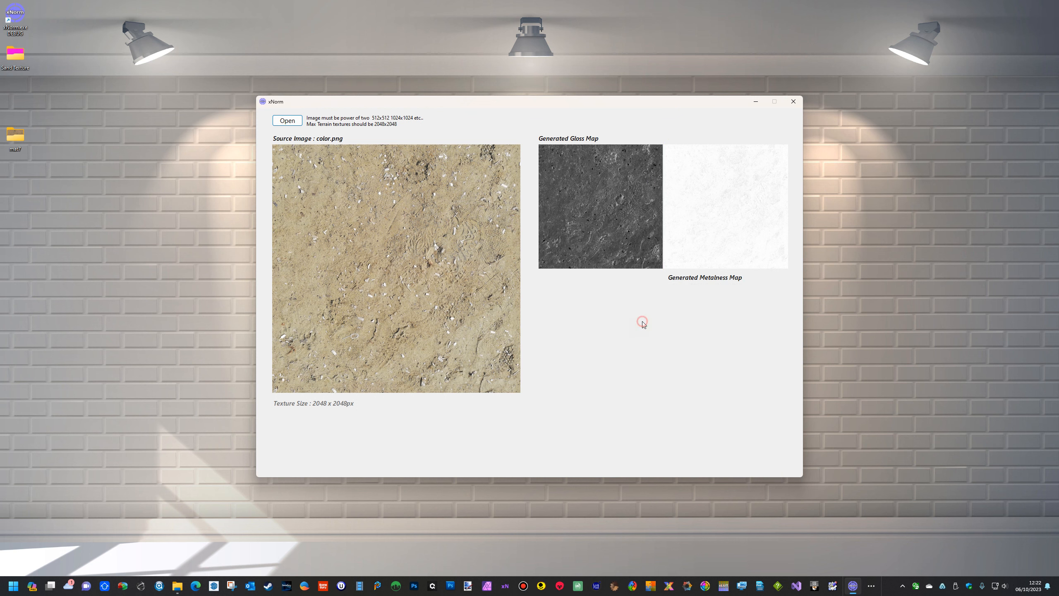
pyautogui.moveTo(663, 426); pyautogui.dragTo(751, 424)
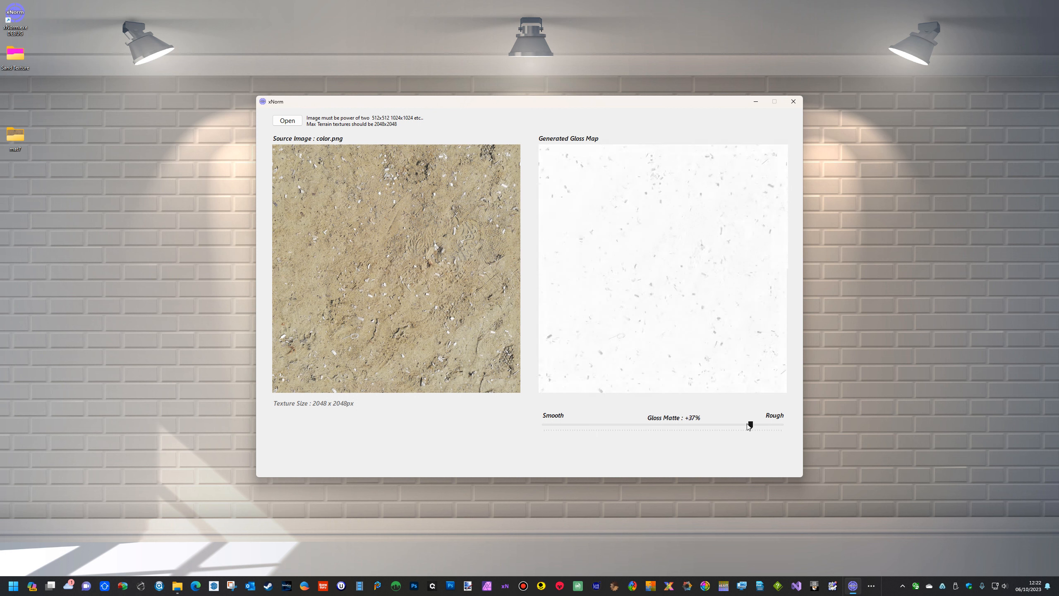
pyautogui.click(675, 338)
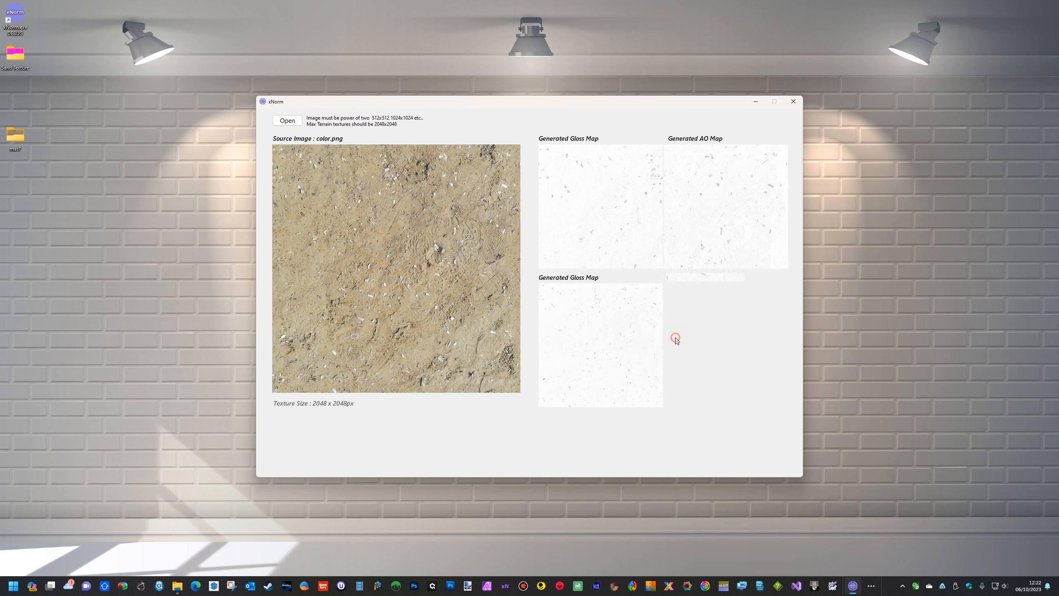
# Shift the generated metalness map towards Dull Metal, to a Metalness Matte value of +48%, and return to the map overview.
pyautogui.click(727, 359)
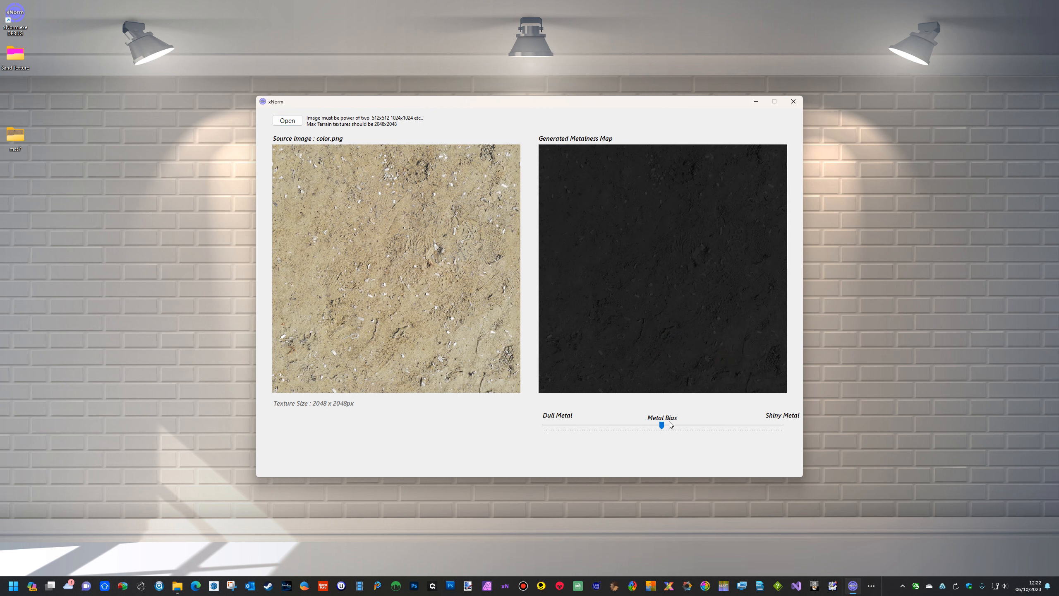
pyautogui.moveTo(660, 426); pyautogui.dragTo(545, 428)
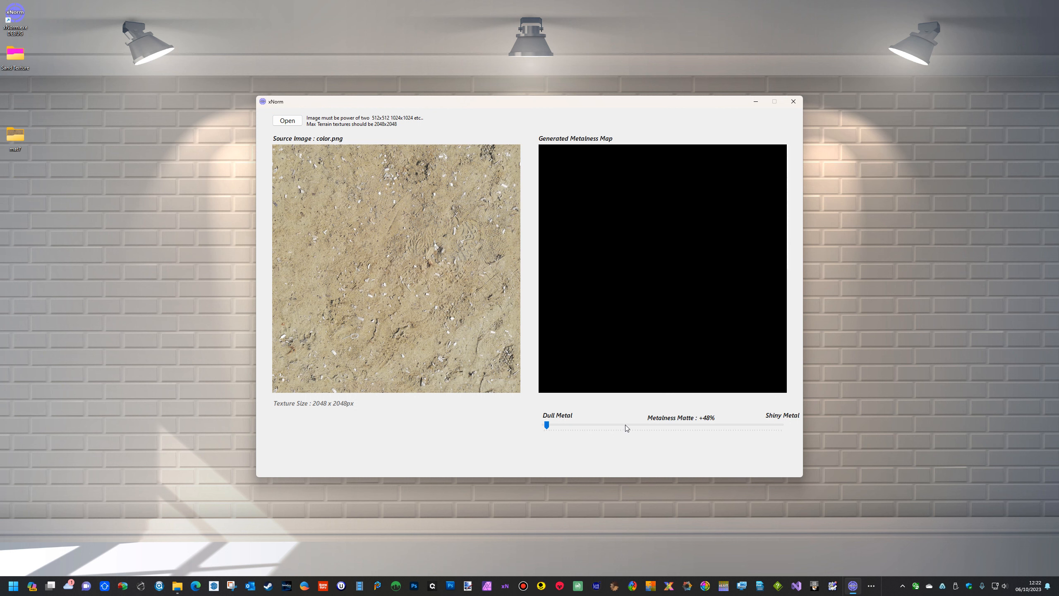
pyautogui.click(670, 325)
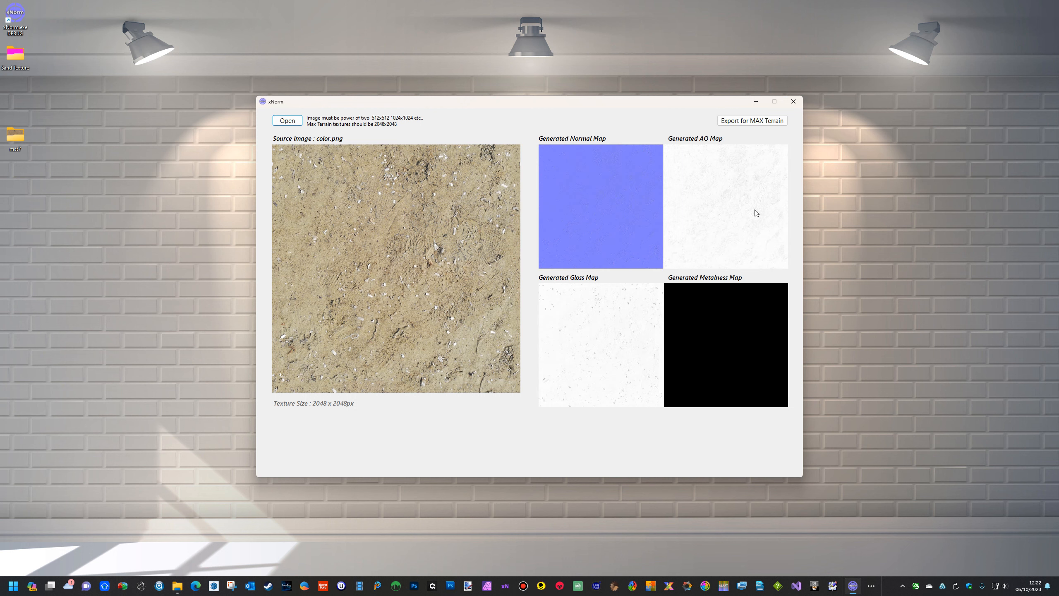
# Export the maps for MAX Terrain, overwriting normal.dds, color.dds and surface.dds, and close xNorm.
pyautogui.click(759, 124)
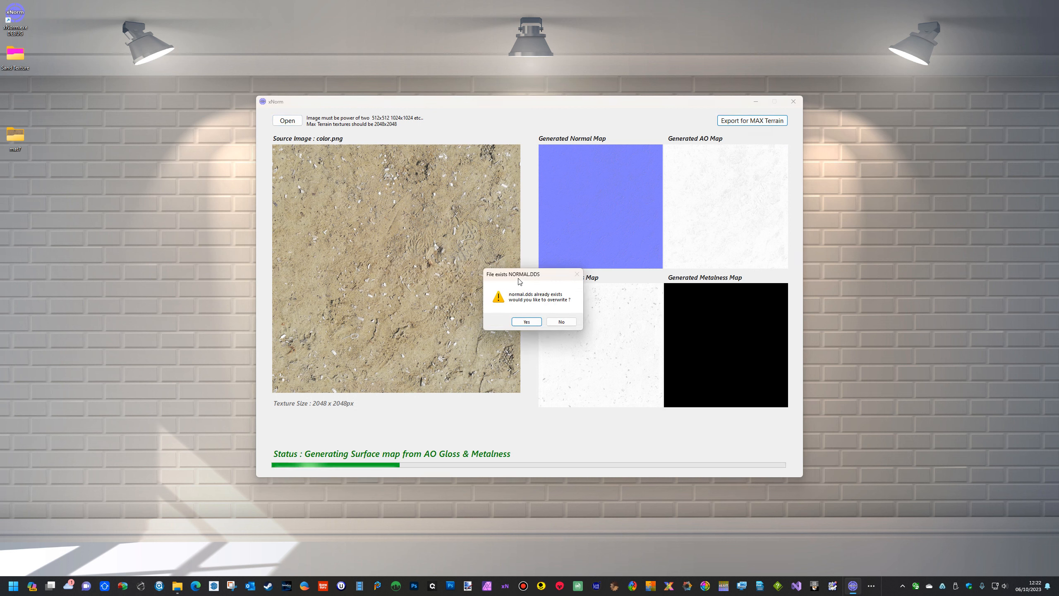
pyautogui.click(527, 321)
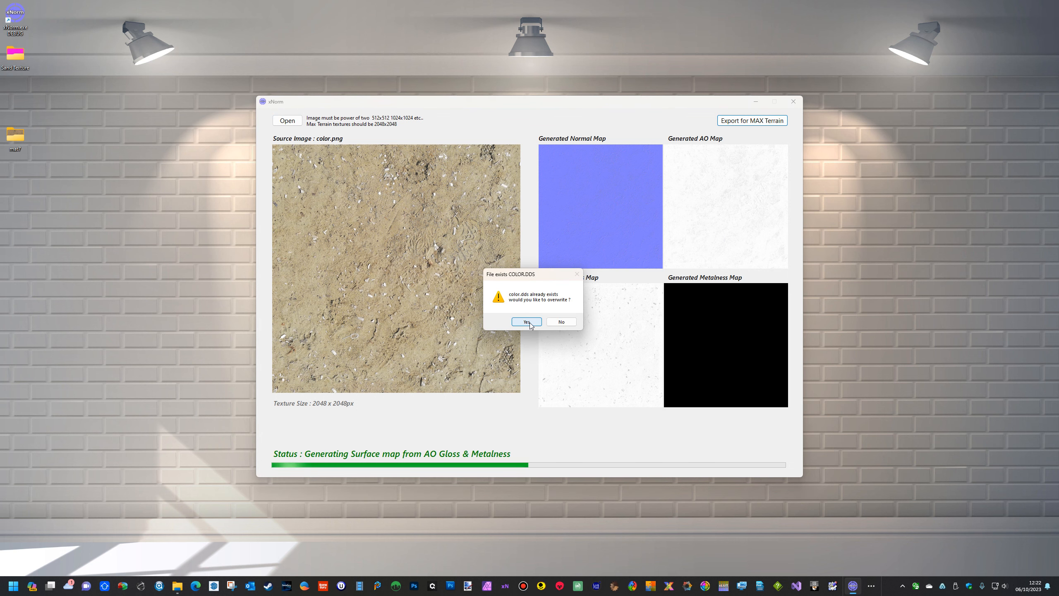
pyautogui.click(528, 322)
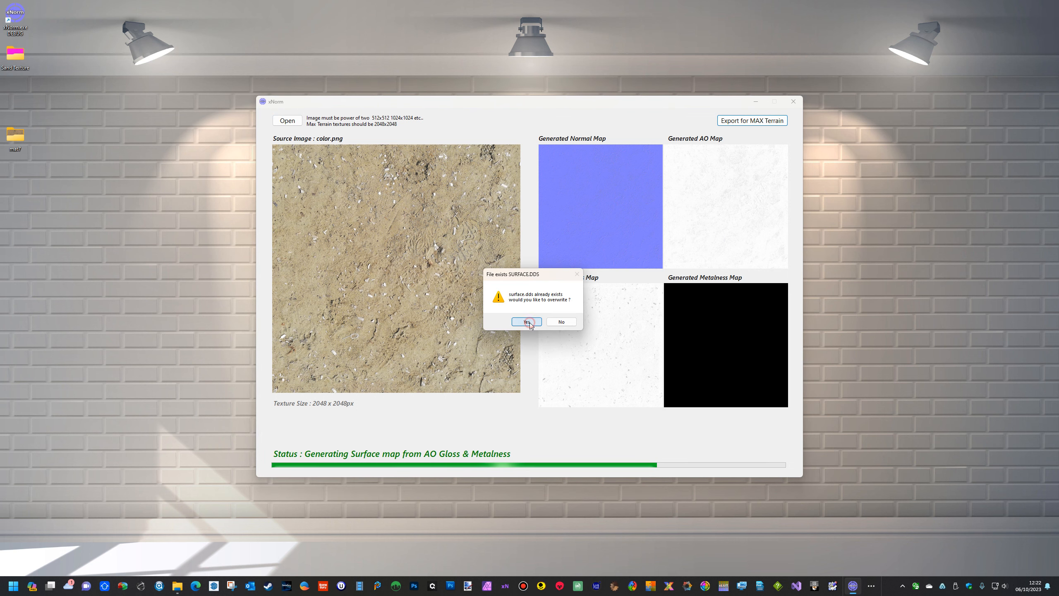
pyautogui.click(528, 321)
pyautogui.click(599, 321)
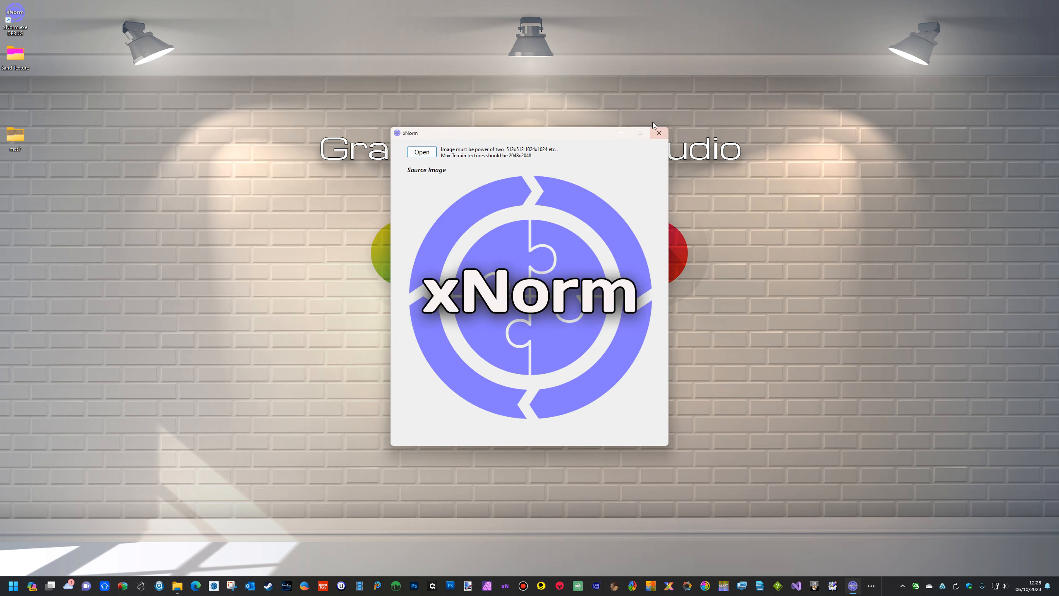
pyautogui.click(653, 125)
# Open the desktop's Sand Texture folder and copy surface.dds, normal.dds and color.dds.
pyautogui.doubleClick(24, 64)
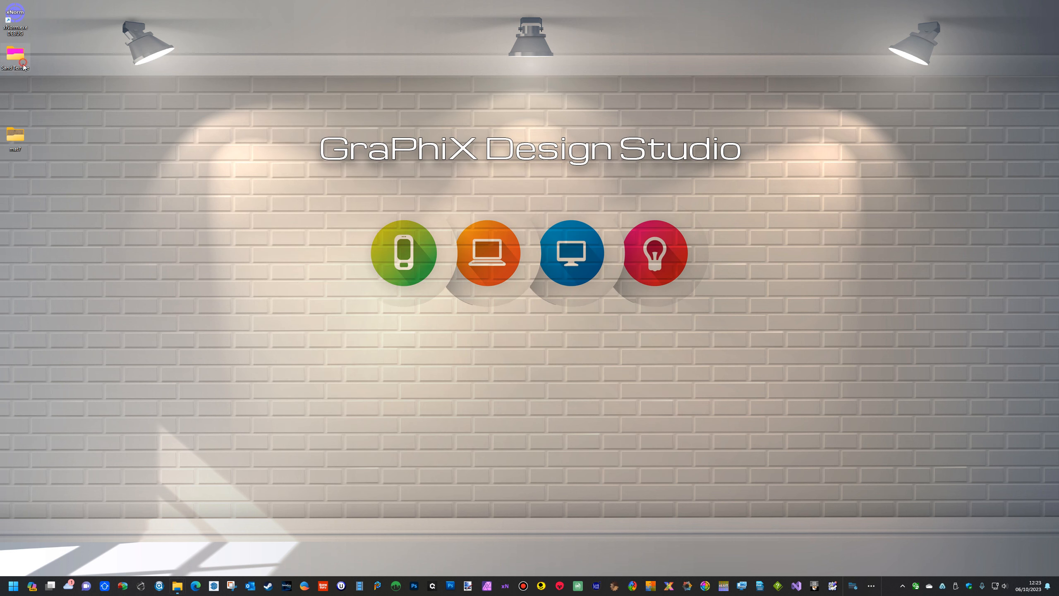
pyautogui.click(432, 277)
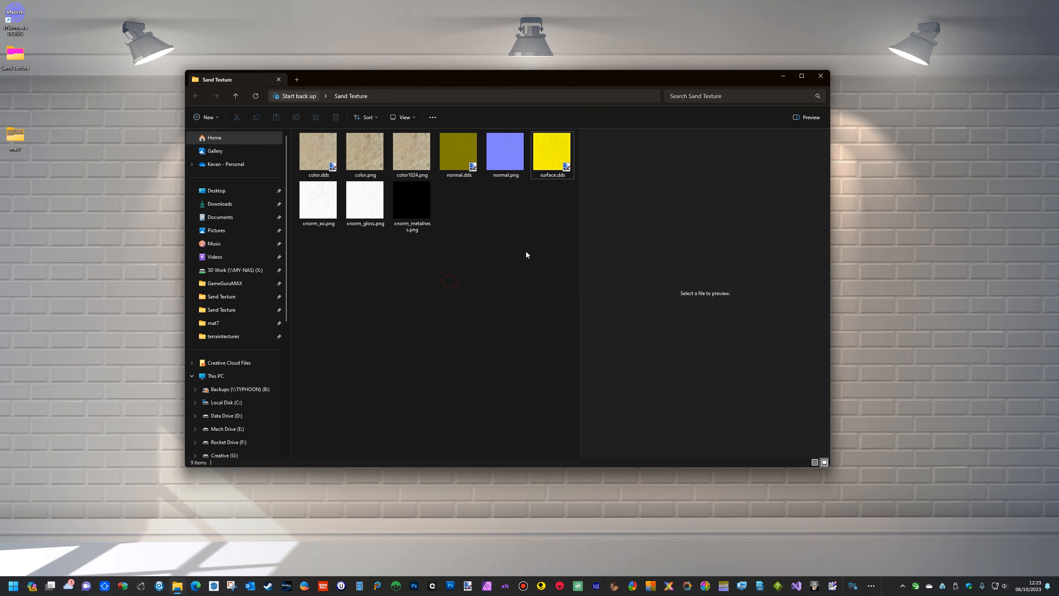
pyautogui.click(550, 163)
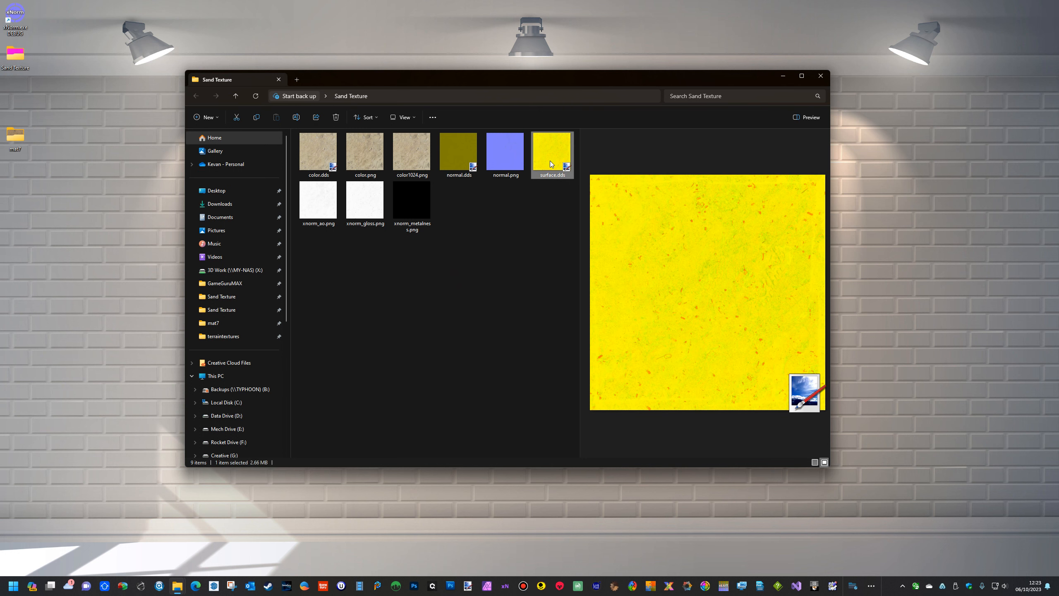
pyautogui.click(458, 167)
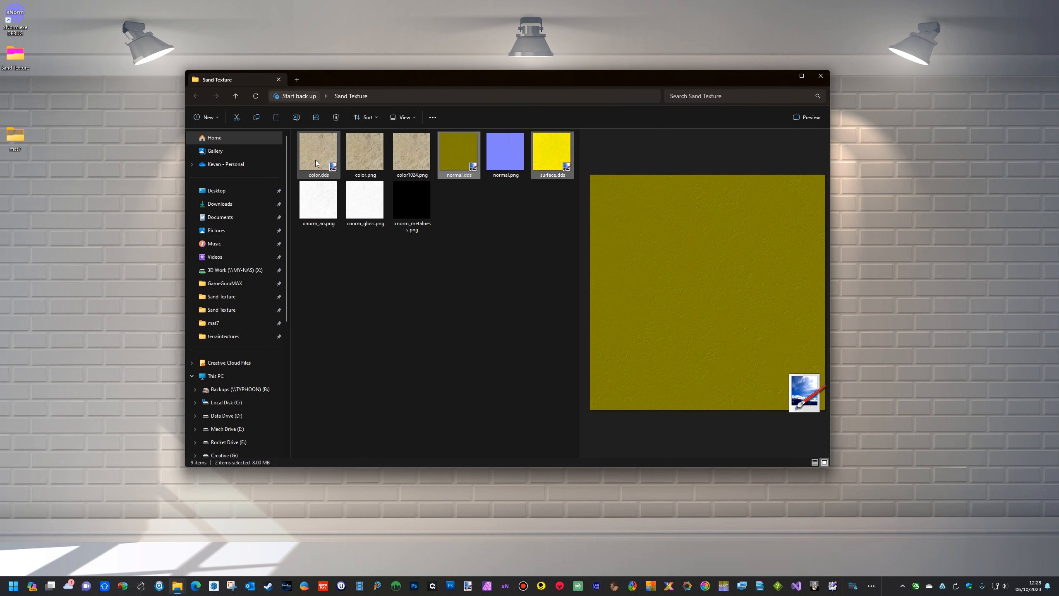
pyautogui.keyDown('ctrl'); pyautogui.click(315, 160); pyautogui.keyUp('ctrl')
pyautogui.rightClick(315, 160)
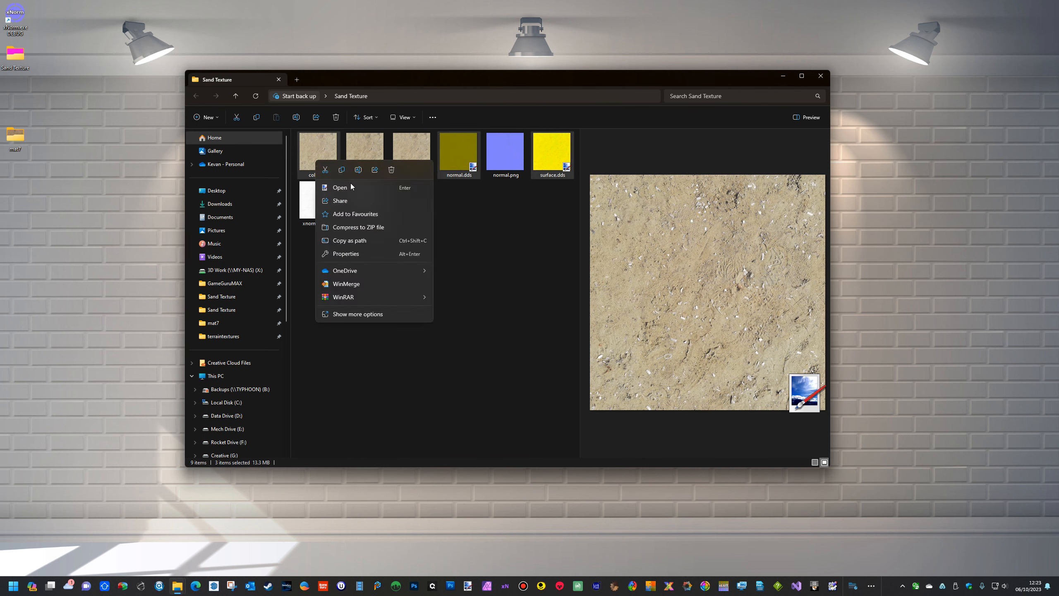
pyautogui.click(342, 171)
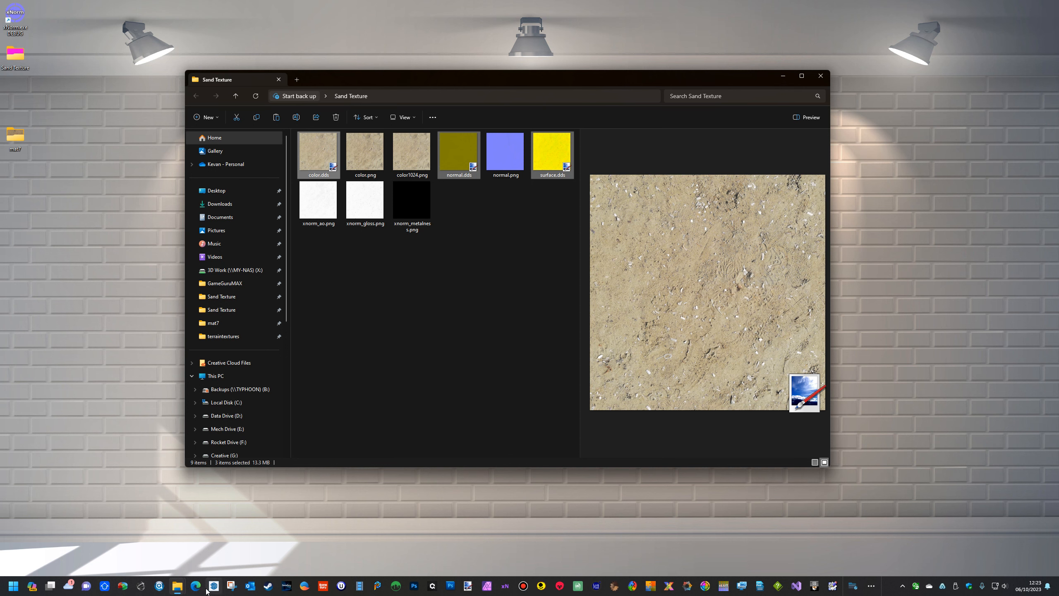
# Paste the copied DDS files into the terraintextures mat7 folder, replacing the existing files, and close both folder windows.
pyautogui.moveTo(176, 589)
pyautogui.click(217, 543)
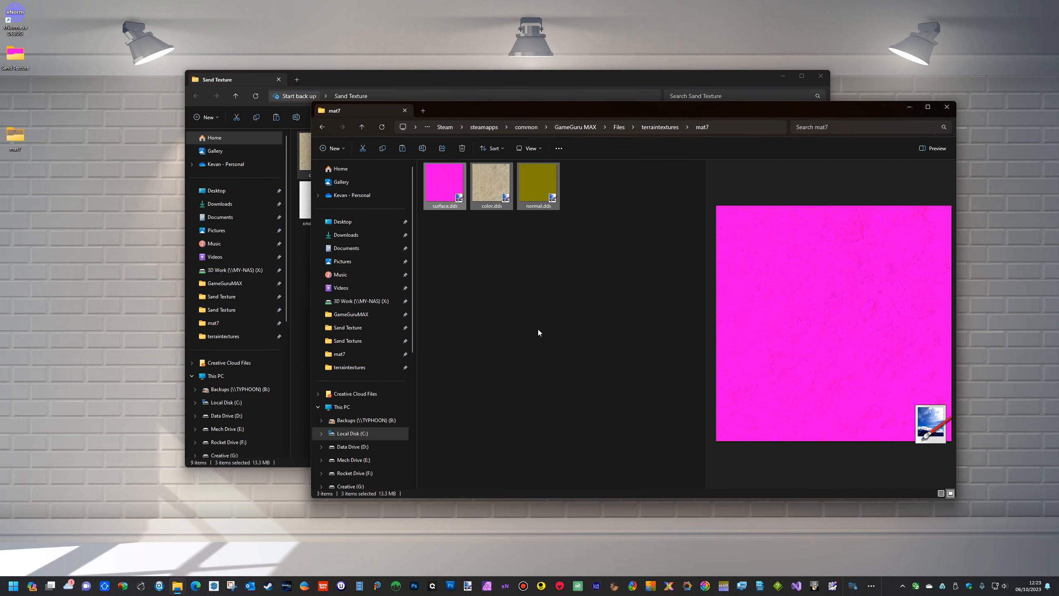
pyautogui.rightClick(570, 319)
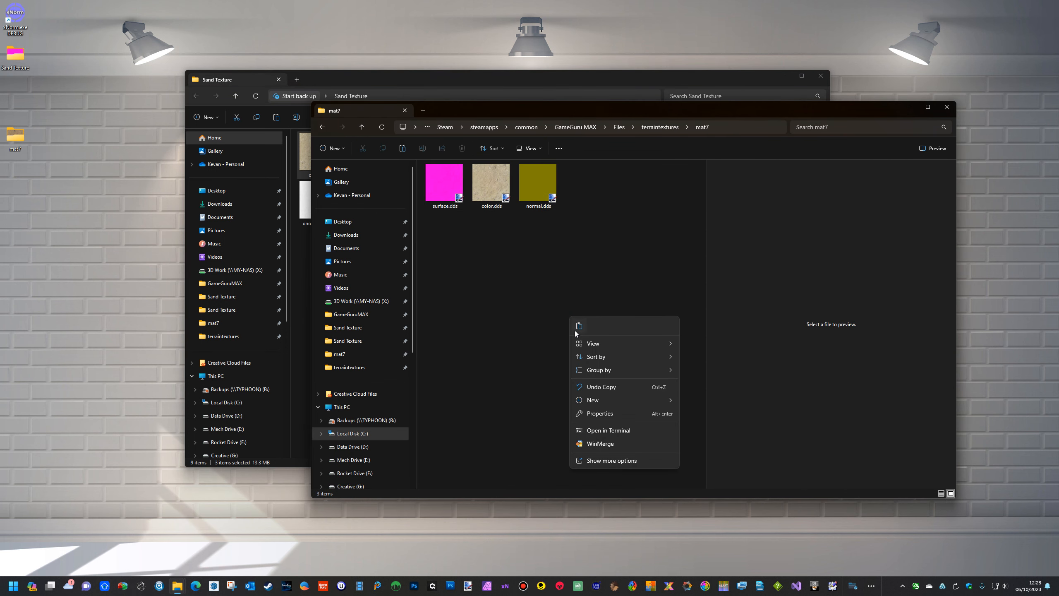
pyautogui.click(580, 326)
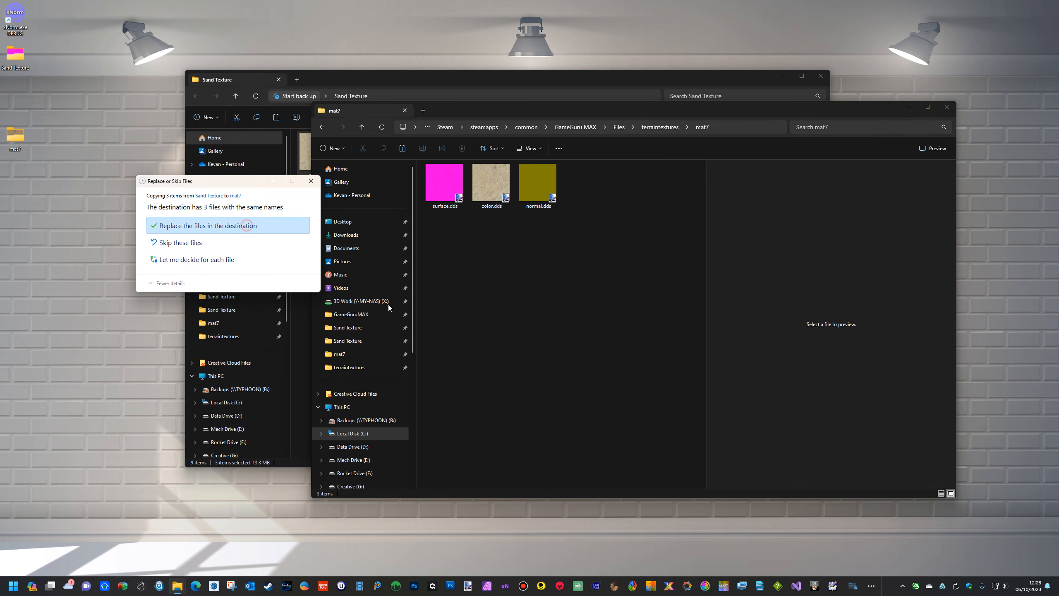
pyautogui.click(251, 230)
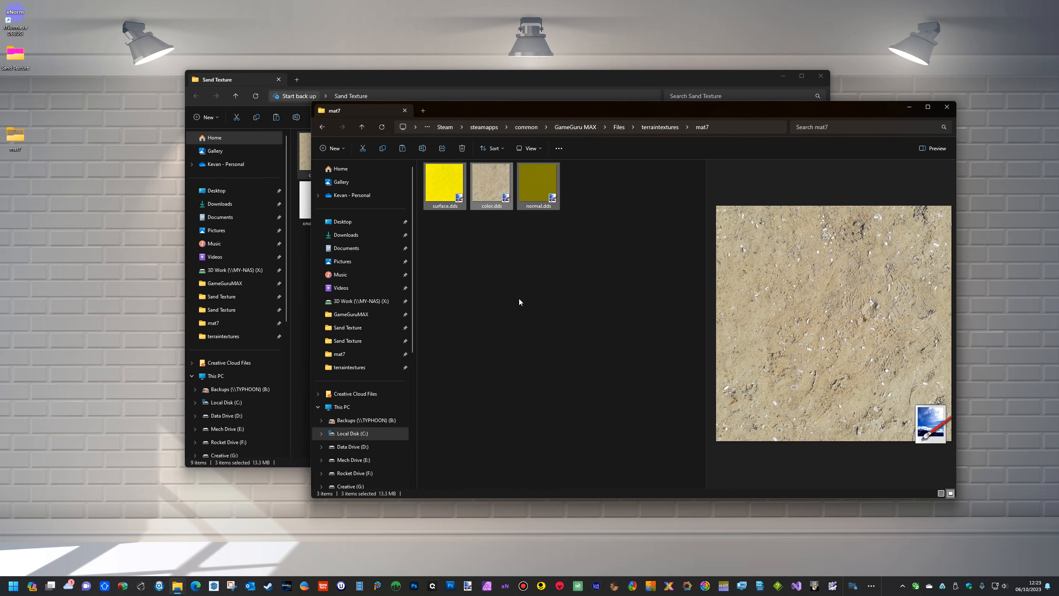
pyautogui.click(946, 107)
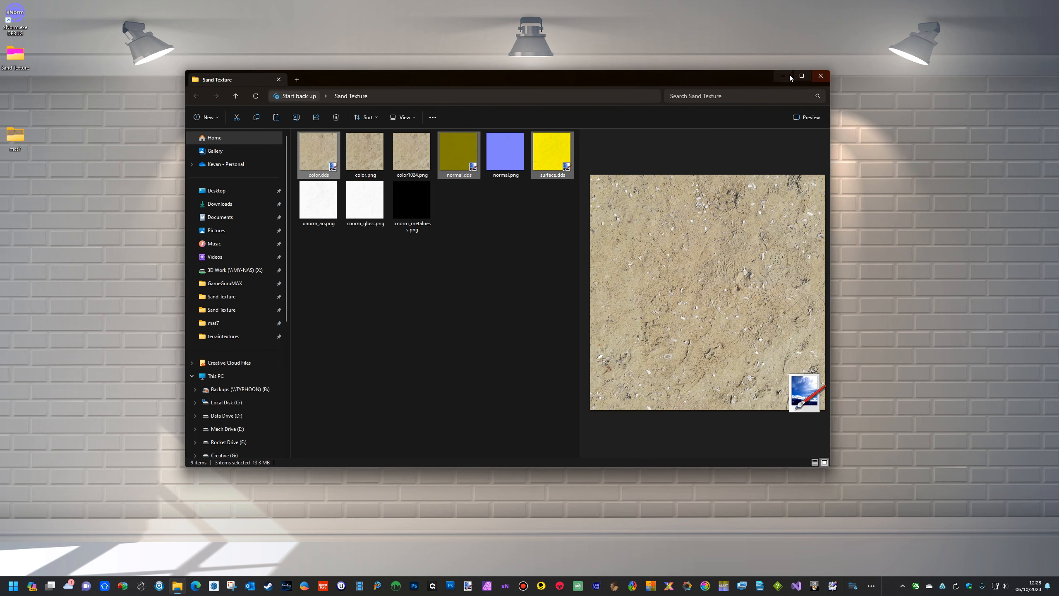
pyautogui.click(819, 76)
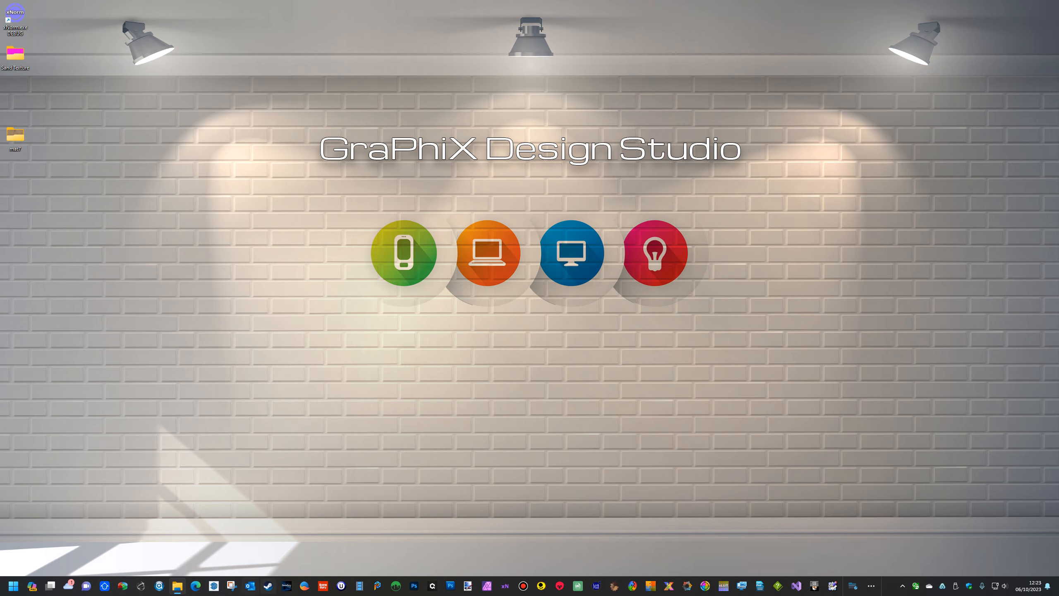
# Launch GameGuru MAX, open the Asset Test project for editing and load its T1 level from the storyboard.
pyautogui.click(286, 585)
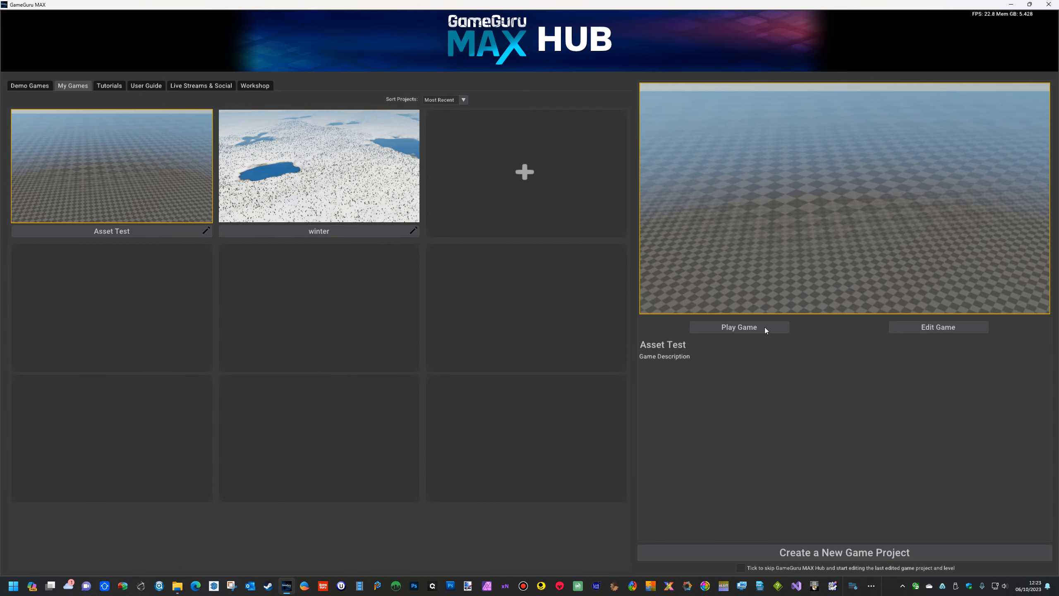
pyautogui.click(938, 327)
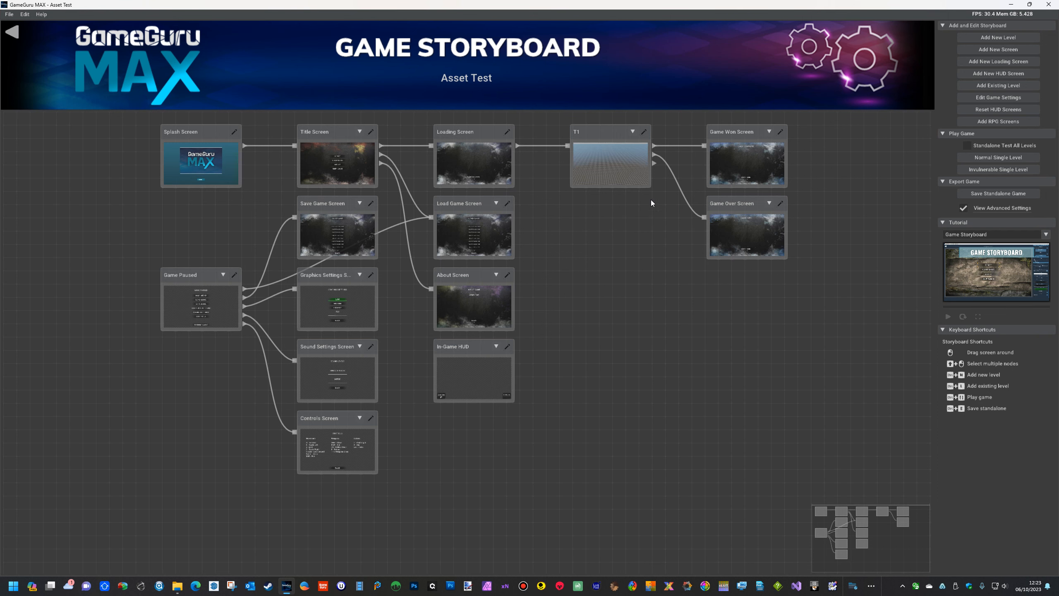
pyautogui.doubleClick(621, 173)
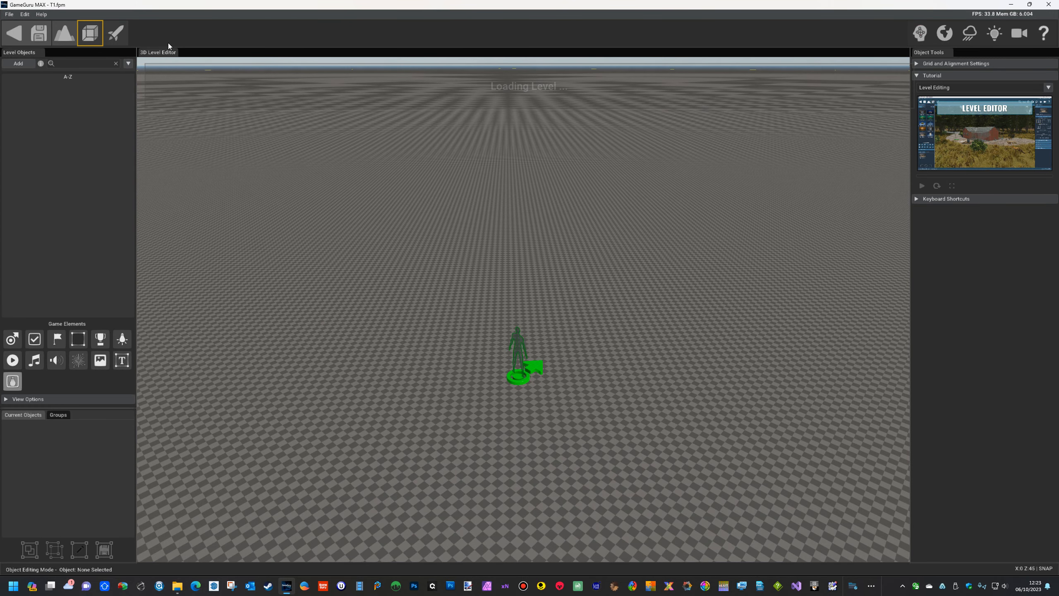
# Paint the terrain around the player start marker with the Desert Jagged Rock sand texture from the palette.
pyautogui.click(65, 32)
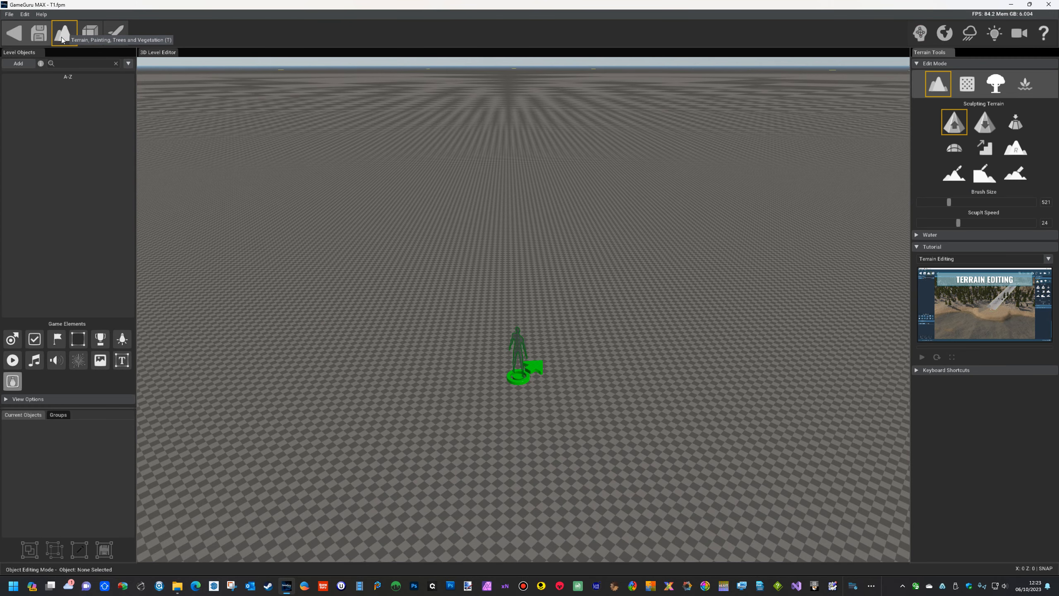
pyautogui.click(967, 84)
pyautogui.moveTo(999, 233)
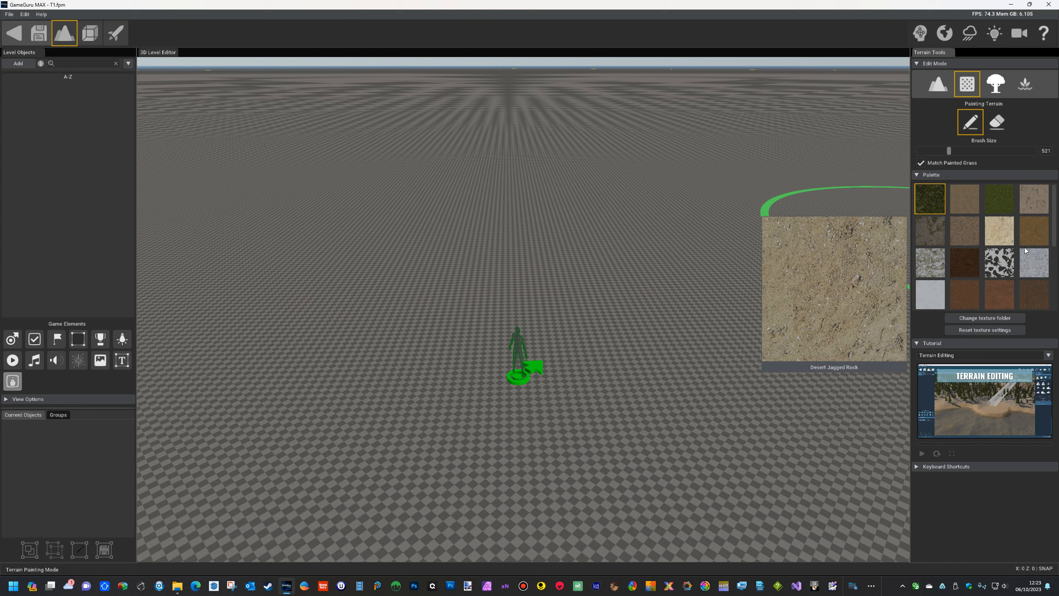
pyautogui.click(999, 234)
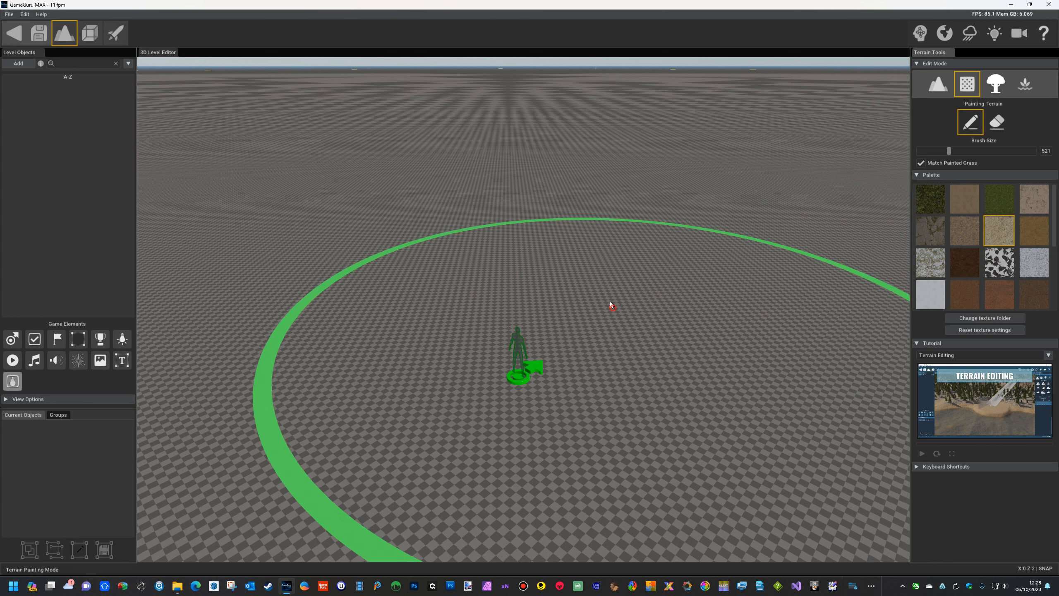
pyautogui.click(610, 303)
pyautogui.moveTo(572, 224)
pyautogui.mouseDown()
pyautogui.moveTo(640, 311)
pyautogui.moveTo(522, 307)
pyautogui.mouseUp()
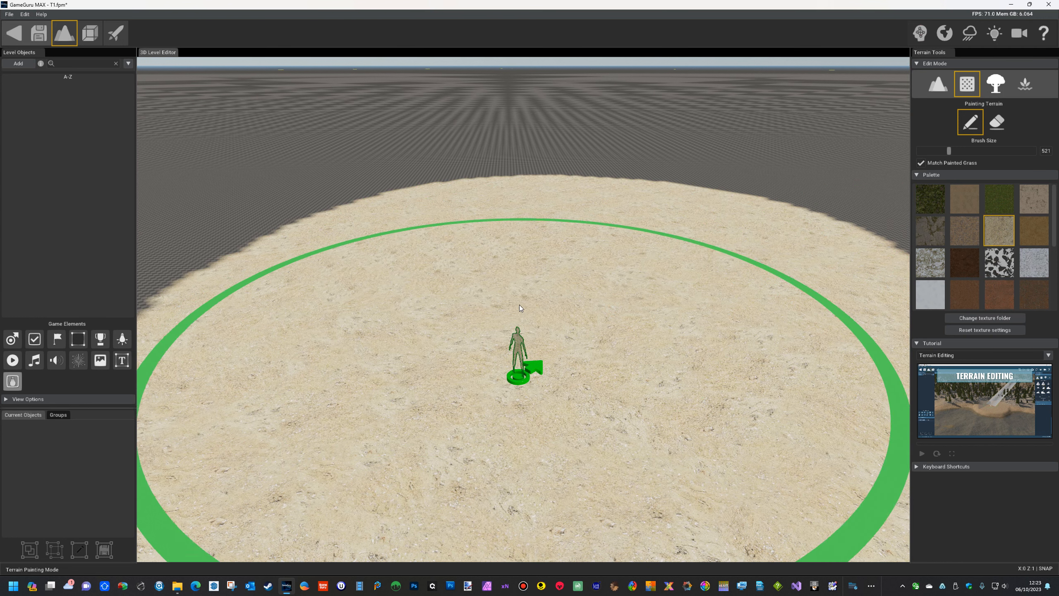
# Test the level in play mode to examine the painted sand up close, and return to the level editor.
pyautogui.click(116, 33)
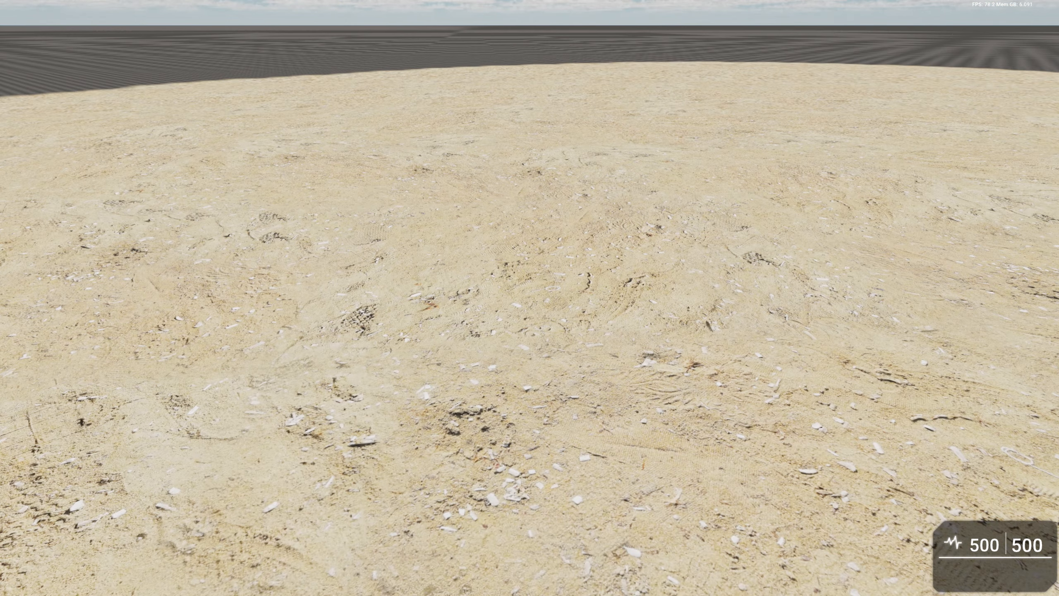
pyautogui.press('Escape')
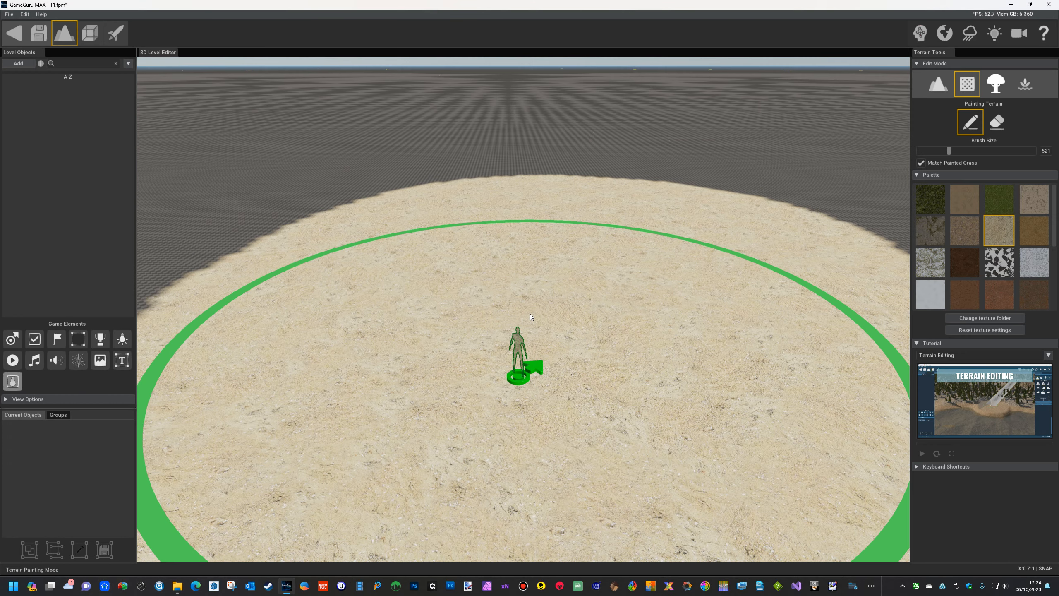